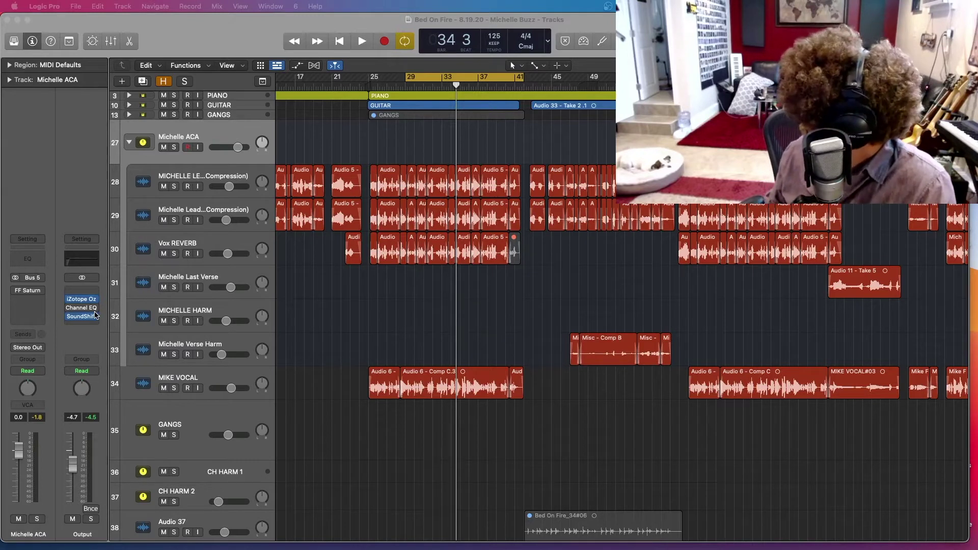
Step: Open the FF Saturn plug-in on the vocal stack at track 27 and place its window clear of the track headers
click(28, 292)
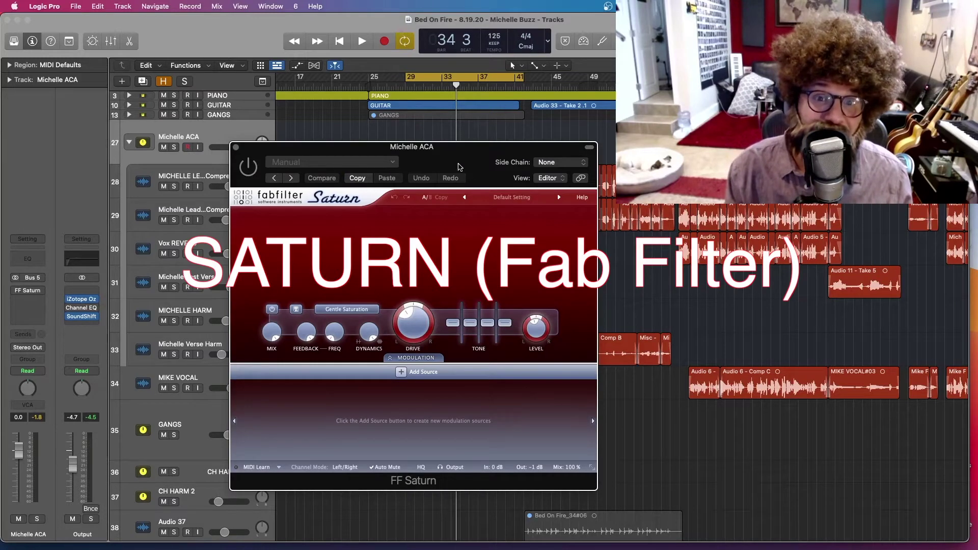
drag(462, 165, 488, 131)
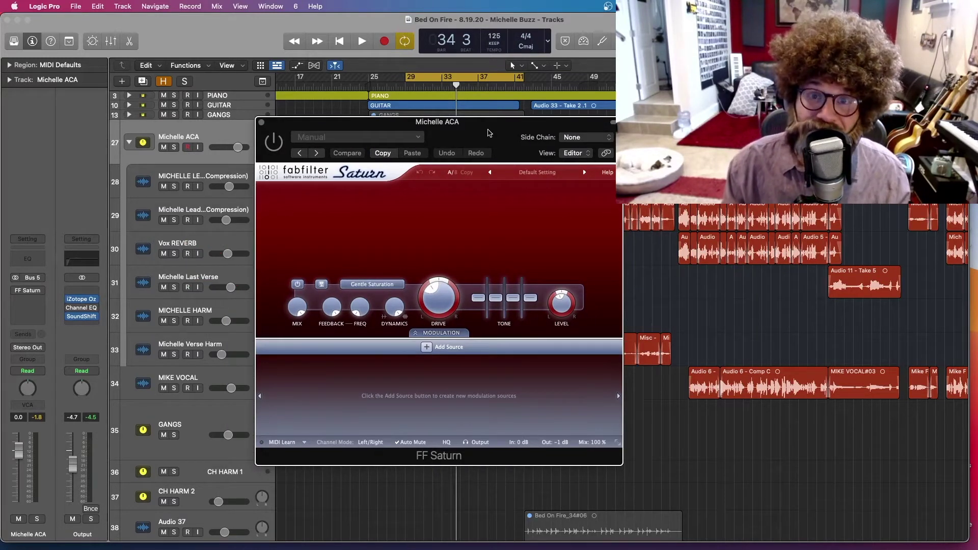
drag(488, 133, 765, 140)
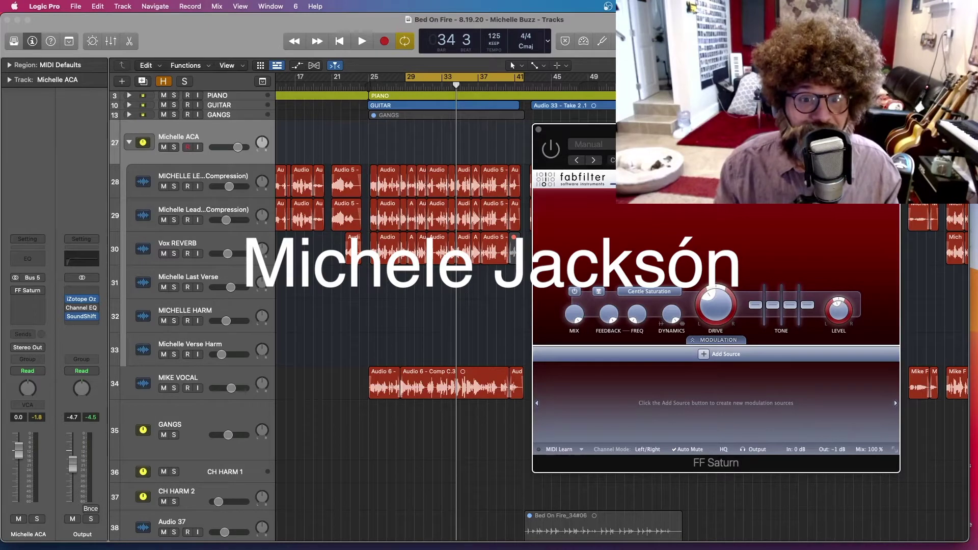
Step: Play back the cycled section, and bring up FF Saturn on the vocal stack again
click(544, 20)
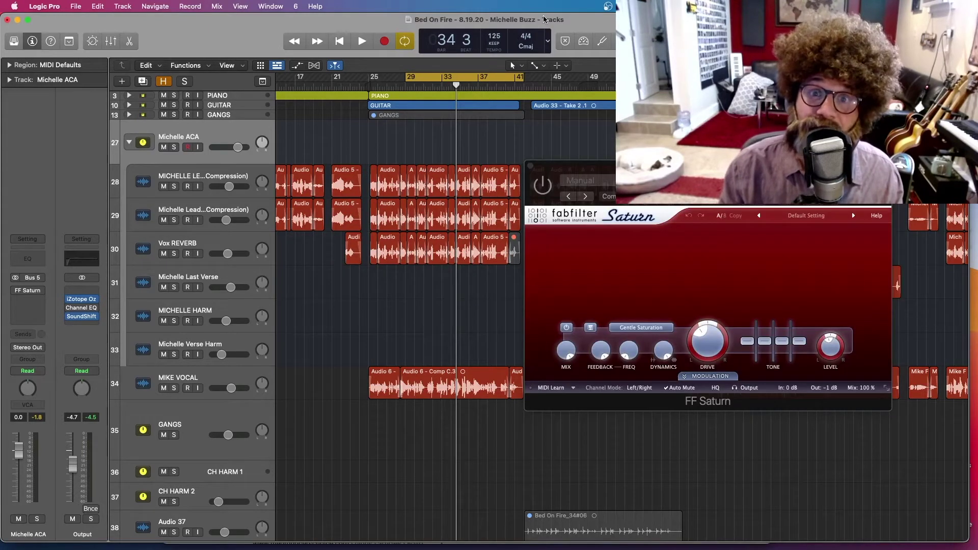
key(space)
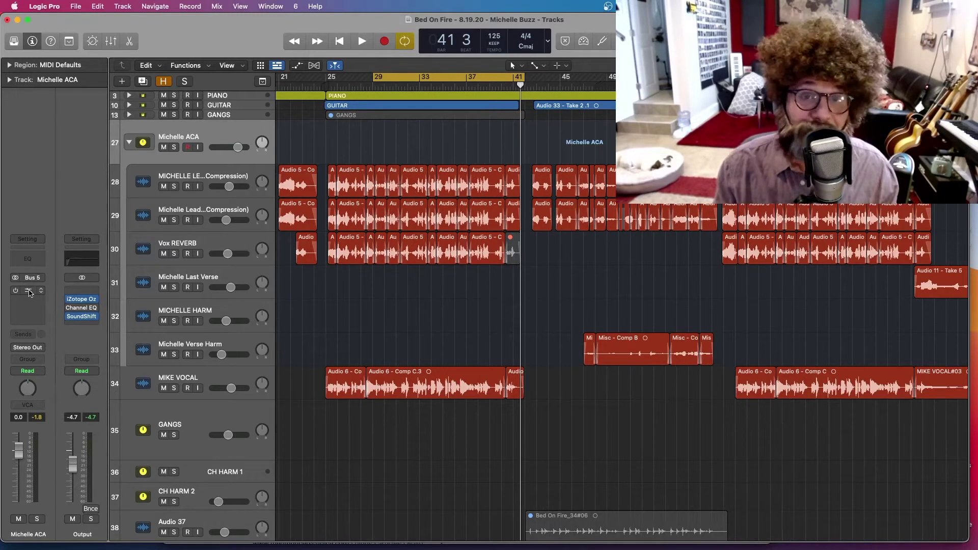
click(29, 291)
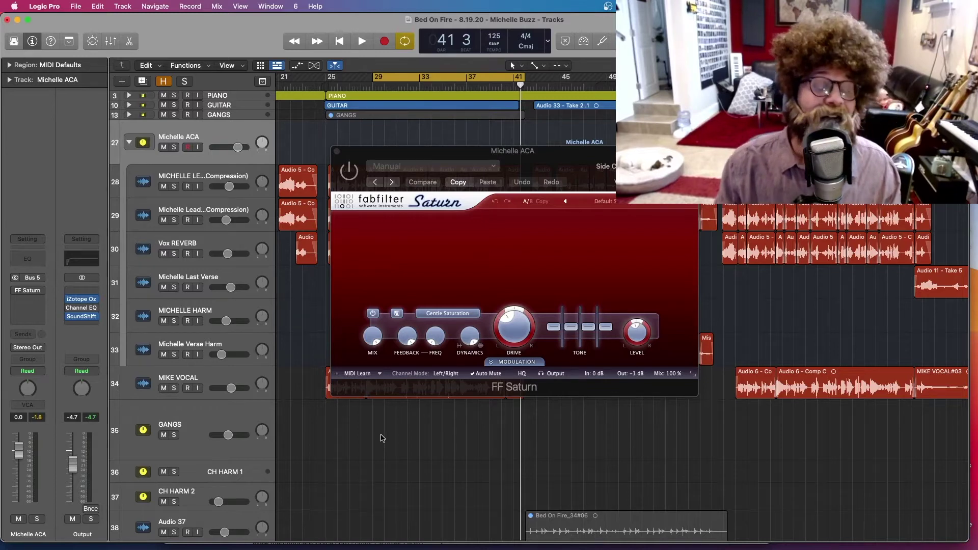
Step: Switch to Chrome, search Google for "what is audio saturation", and return to Logic Pro
key(super+Tab)
text(what is audio saturation)
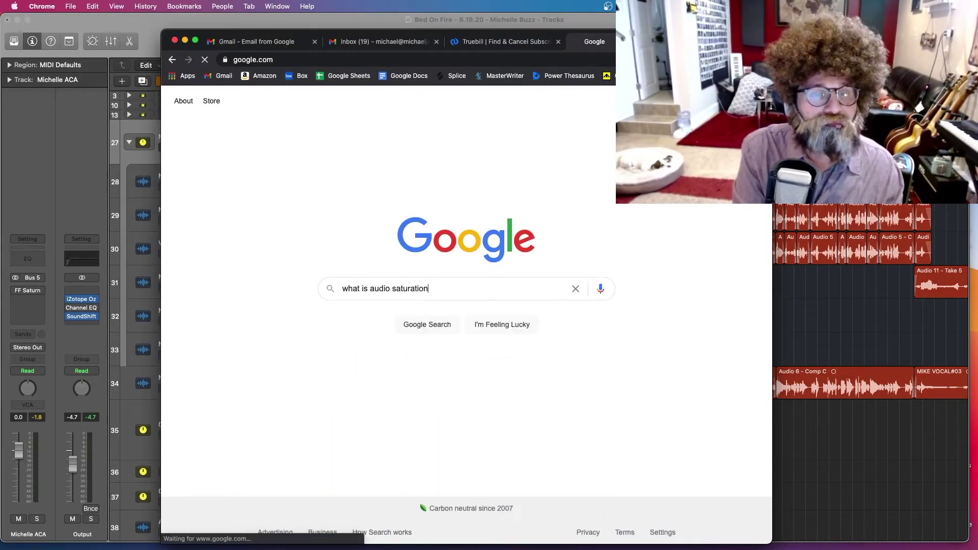
key(Return)
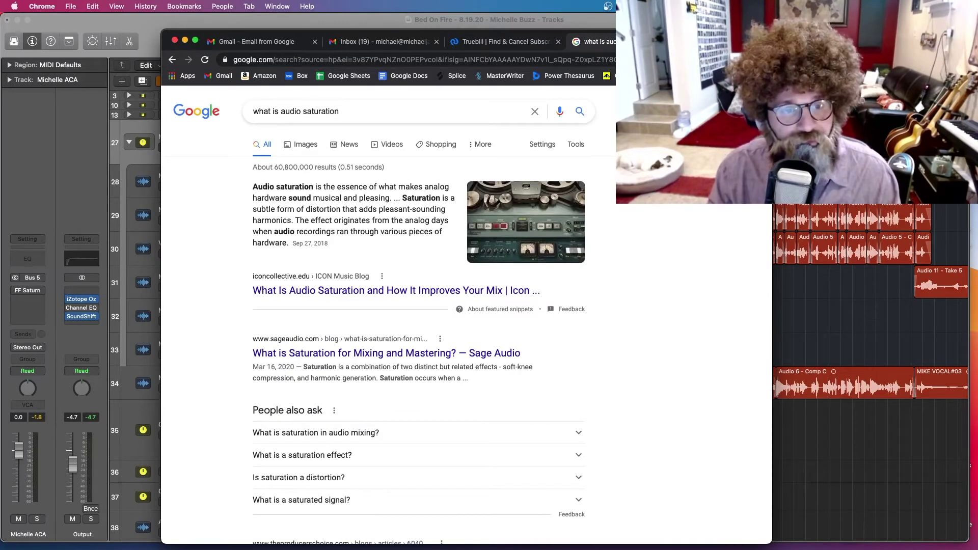
key(super+Tab)
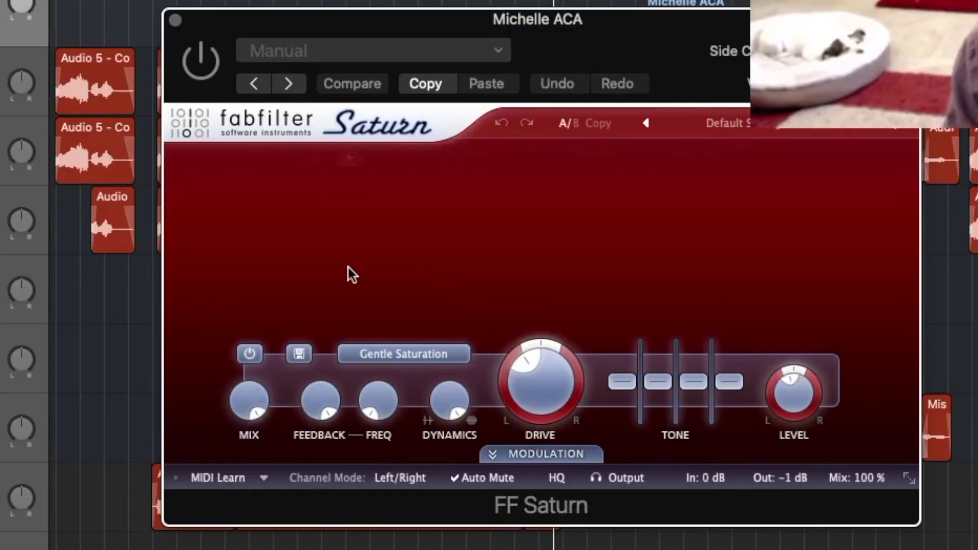
Step: Check the saturation style selector in the vocal stack's Saturn and try out the band's Mix control
click(400, 351)
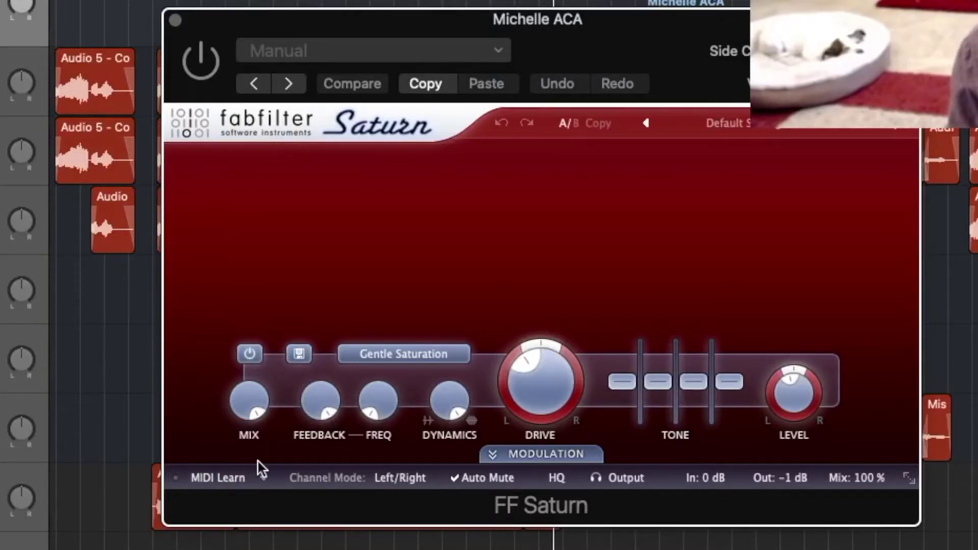
drag(247, 393, 232, 549)
scroll(541, 375, up, 1)
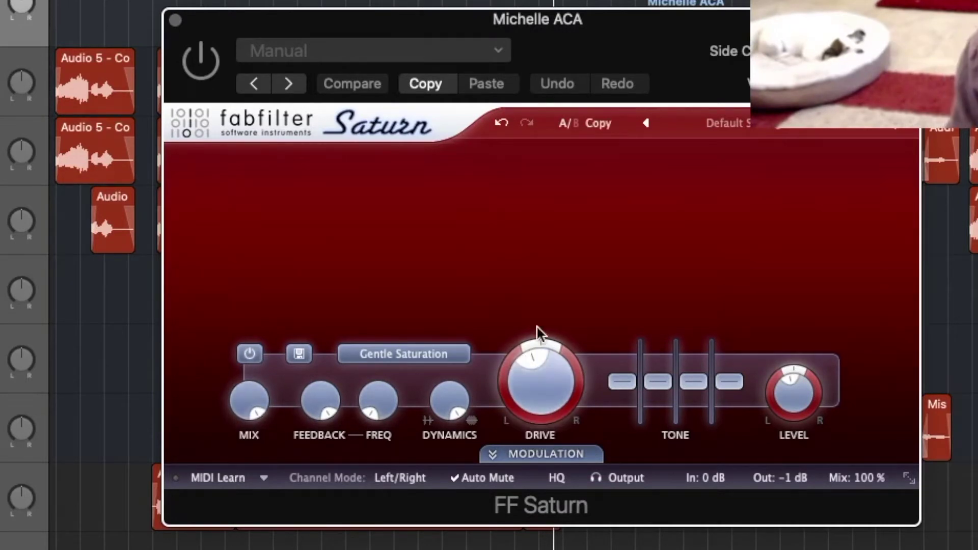
Step: Raise the band's Drive well past halfway and pan the drive toward the right channel
drag(555, 352, 524, 291)
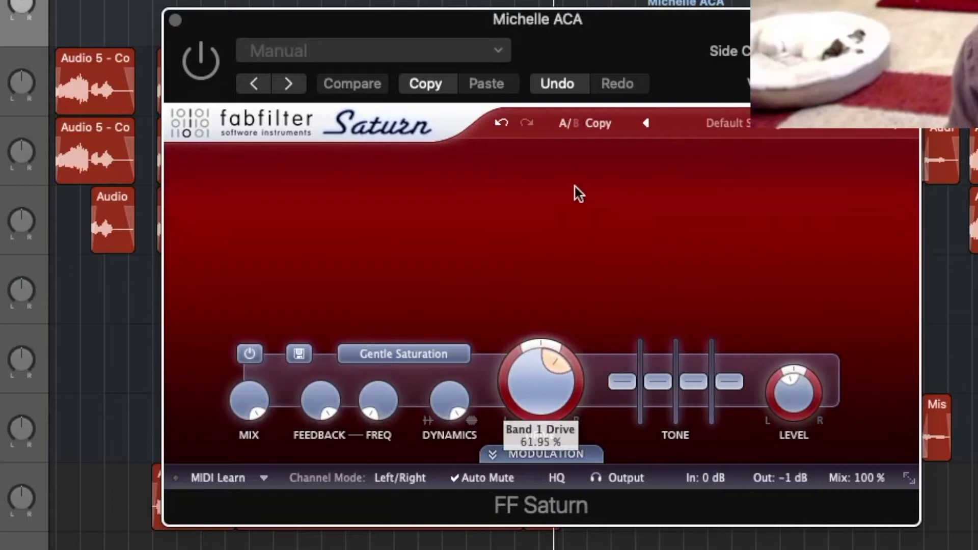
drag(583, 96, 589, 306)
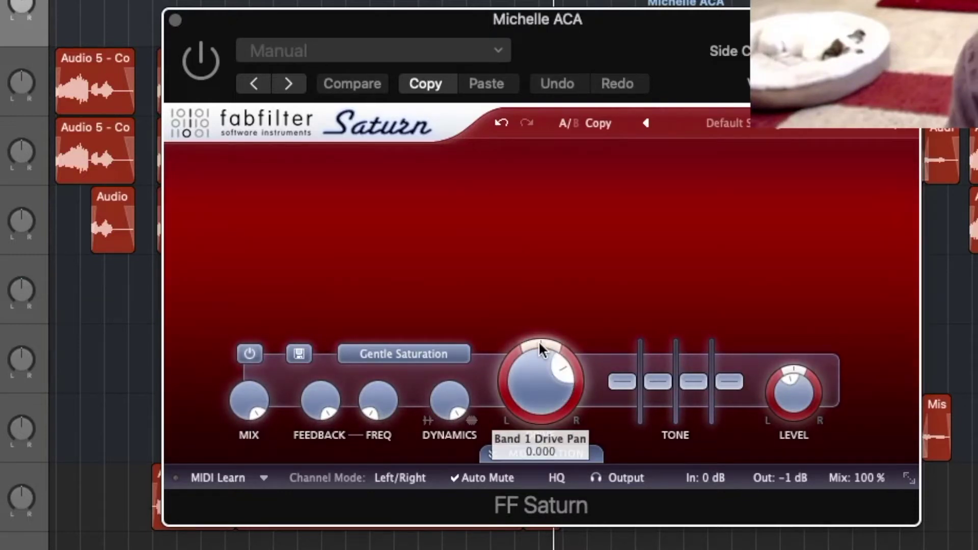
drag(539, 341, 673, 456)
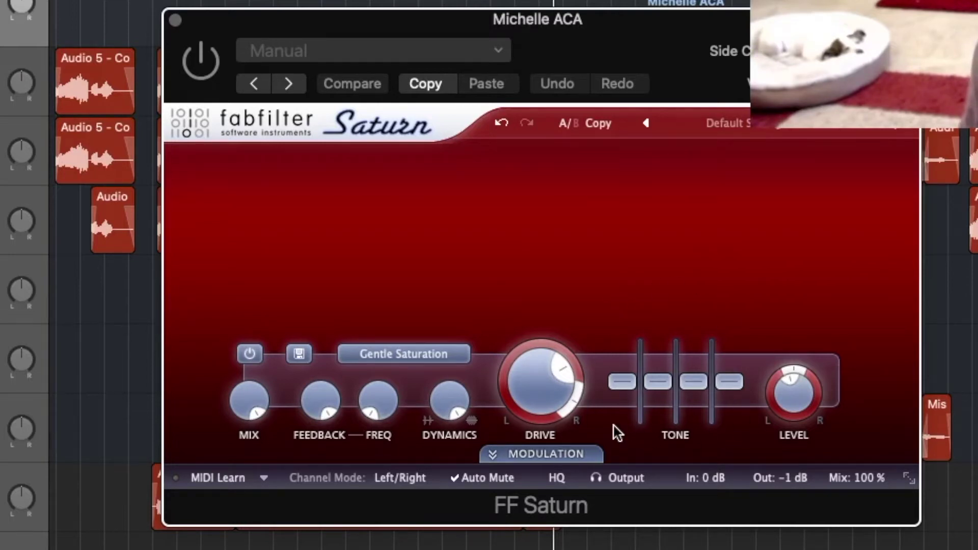
Step: Boost the Mid and Presence tone sliders moderately and turn up the band's Level in the vocal Saturn
drag(618, 384, 662, 362)
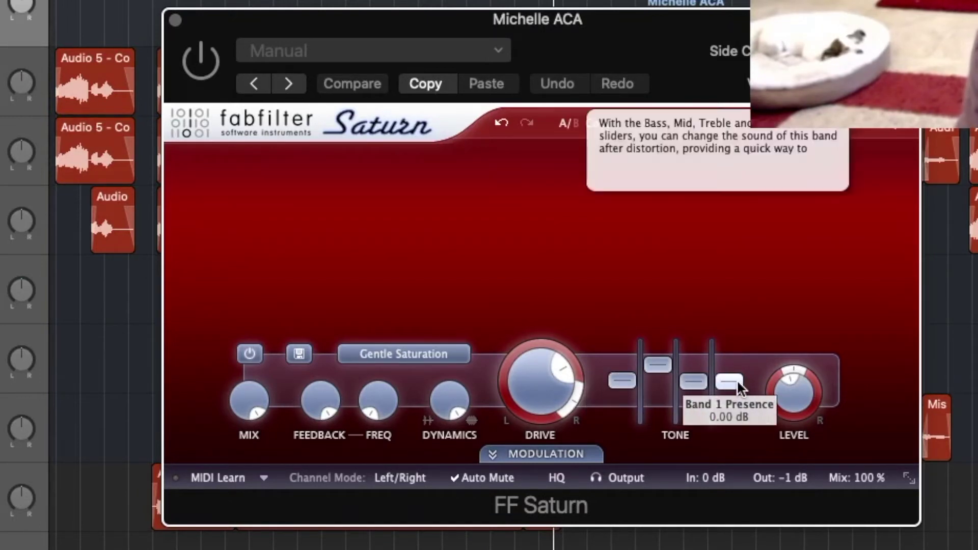
drag(736, 380, 793, 340)
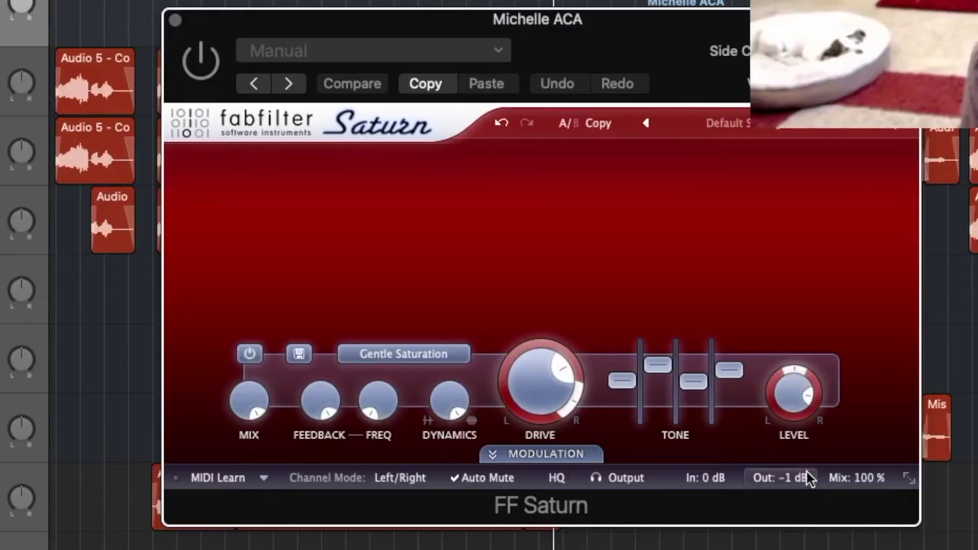
drag(635, 317, 635, 318)
drag(791, 364, 725, 341)
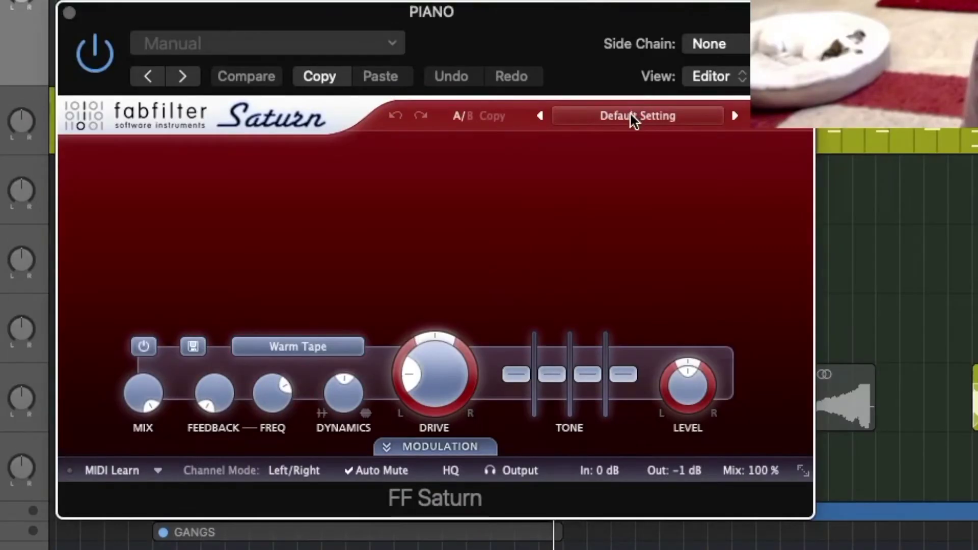
Step: Browse the preset categories of the PIANO stack's Saturn, including the Best Of presets
click(633, 120)
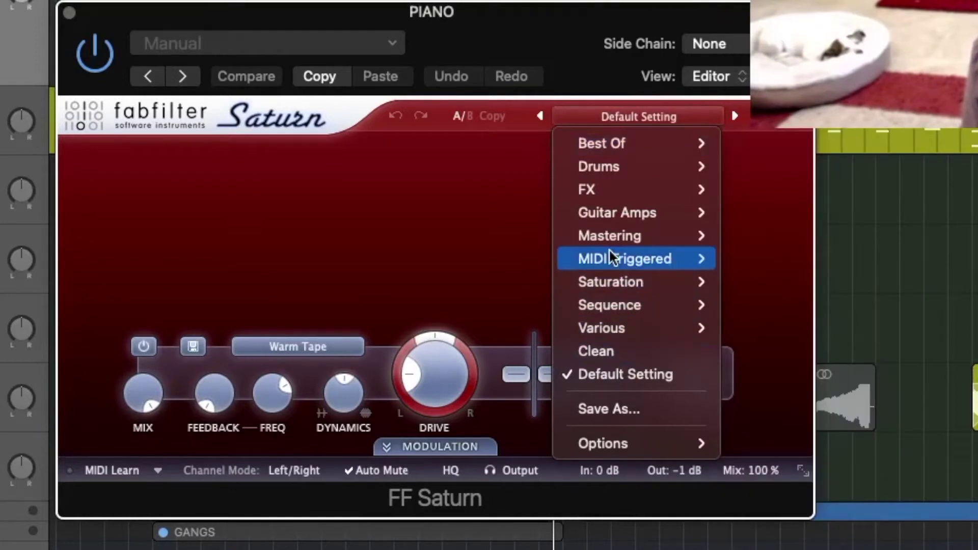
mouse_move(603, 151)
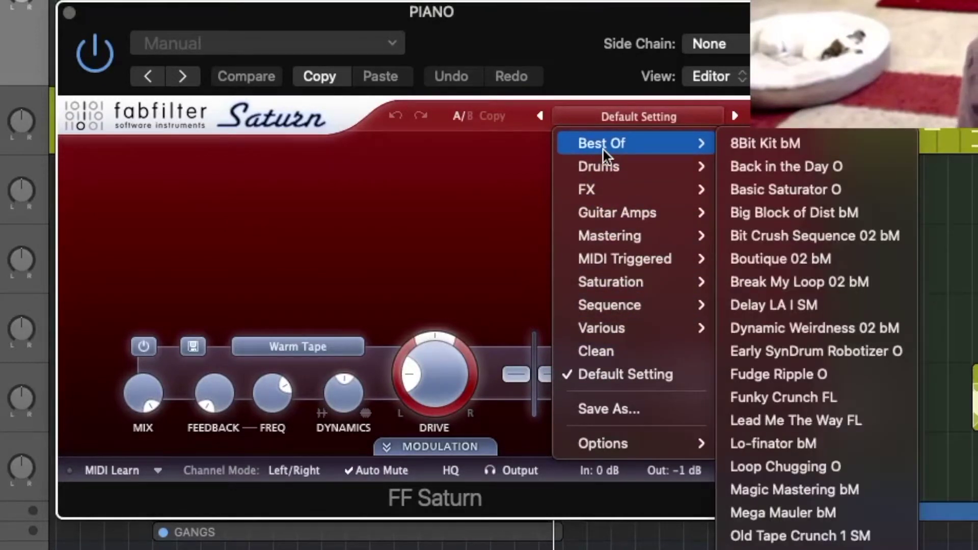
click(362, 23)
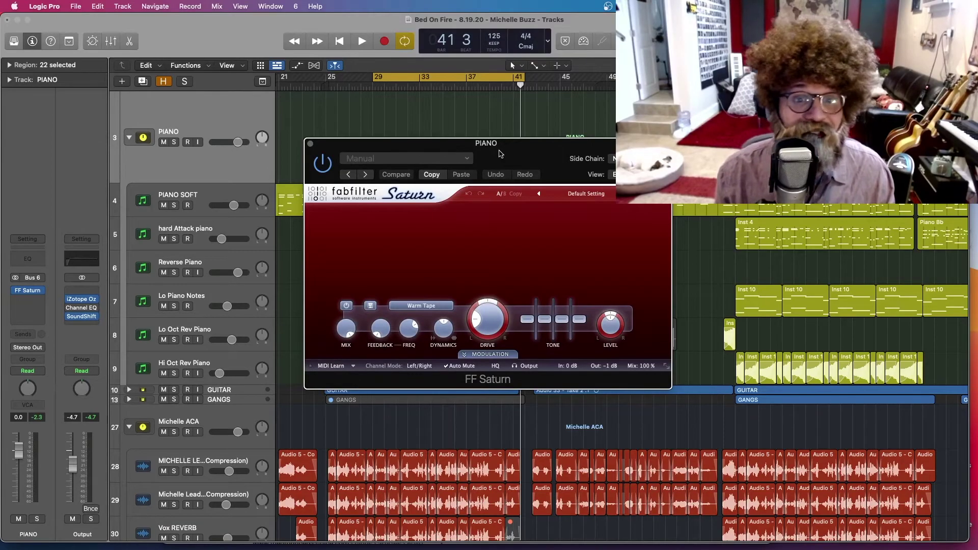
Step: Move the Saturn window off the PIANO track headers, solo the PIANO stack, and start playback
drag(522, 157, 689, 202)
key(s)
key(space)
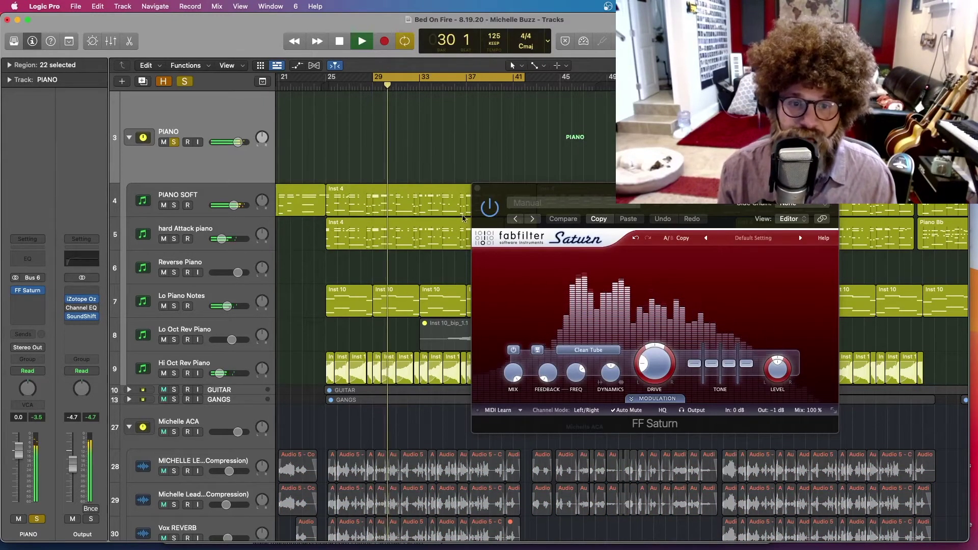
Step: Bypass Saturn on the PIANO stack during playback to hear the dry sound, and stop playback
click(488, 209)
click(488, 209)
drag(530, 193, 549, 167)
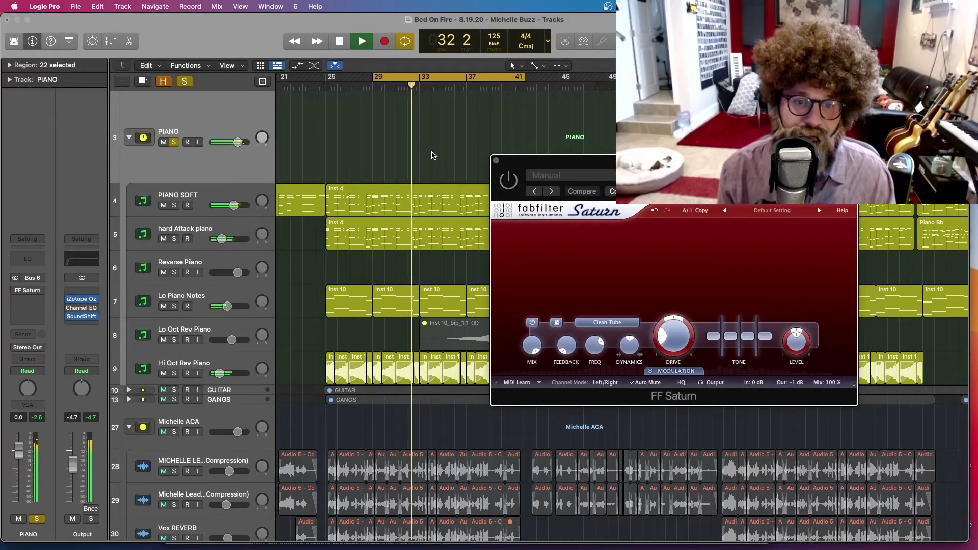
click(450, 152)
key(space)
drag(578, 167, 545, 185)
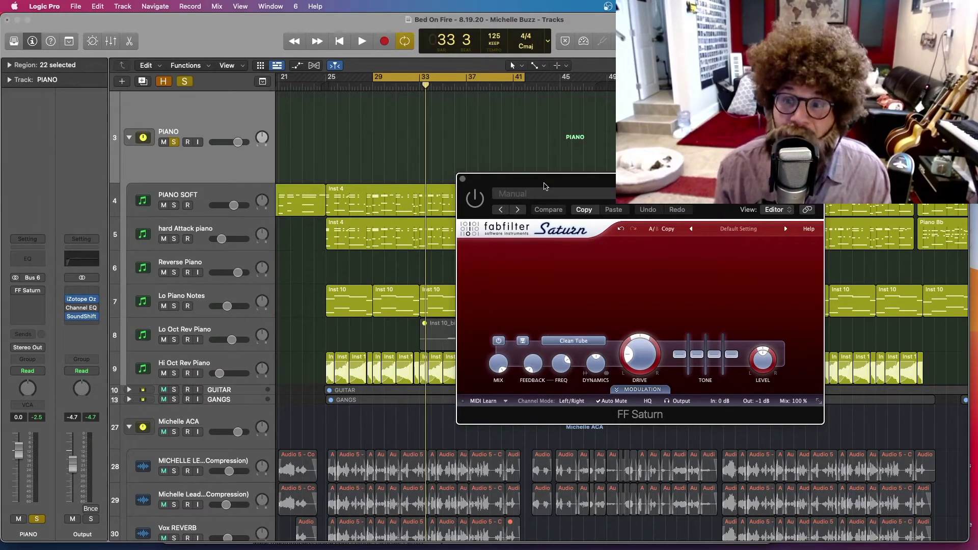
drag(544, 186, 514, 180)
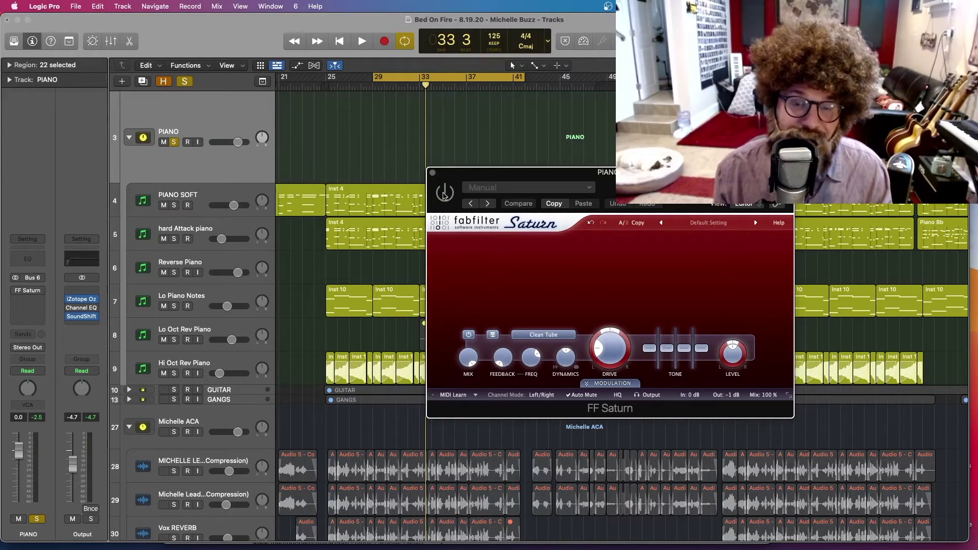
Step: Audition the Warm Tube, Old Tape, Lead Amp and Heavy Saturation styles on the soloed piano
click(543, 335)
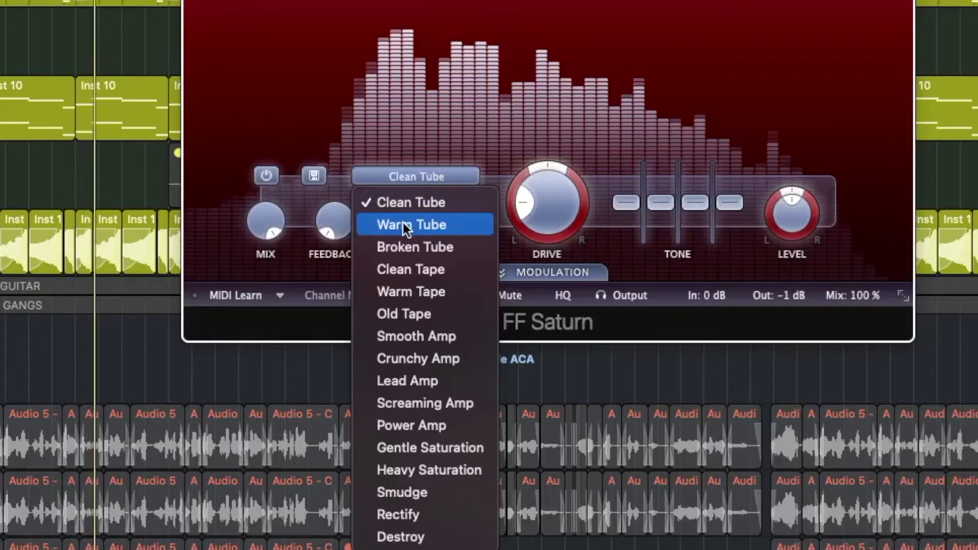
click(405, 227)
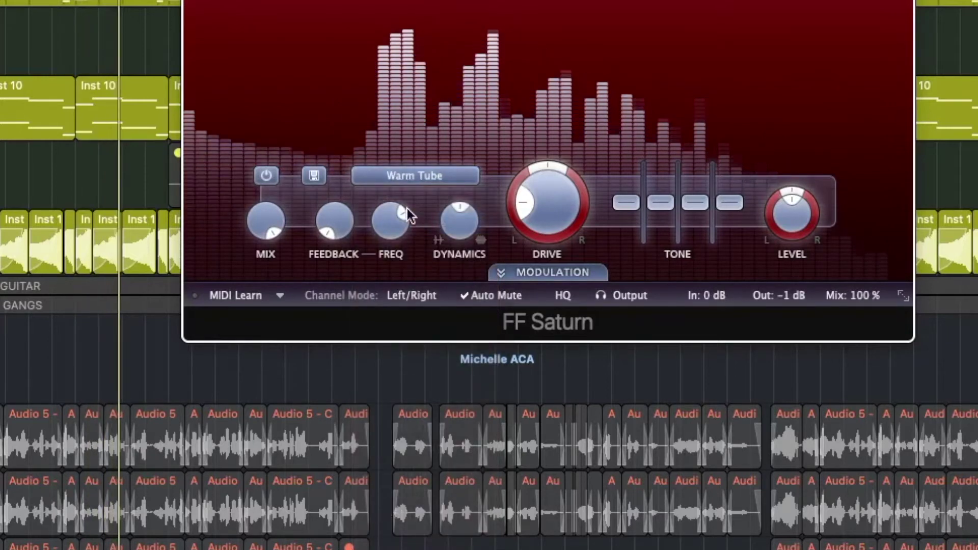
click(414, 176)
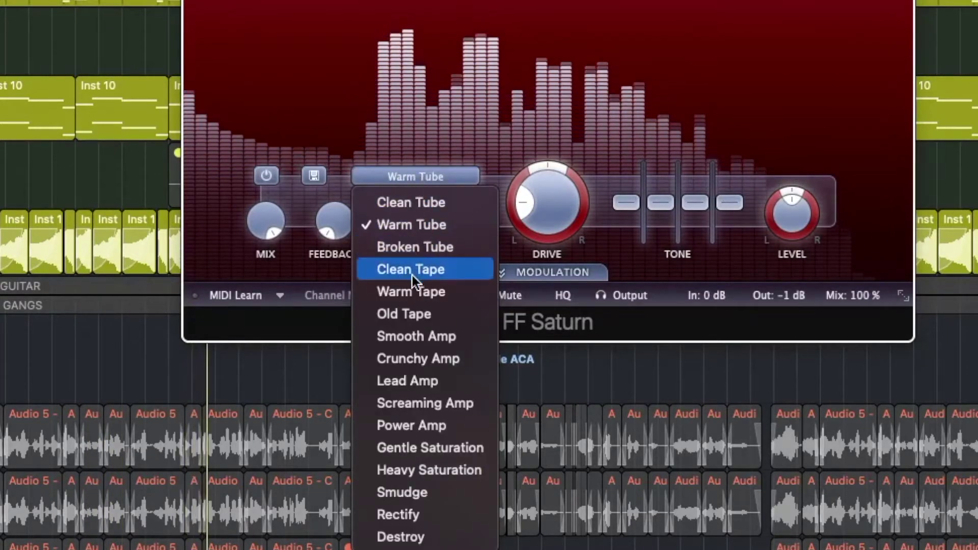
click(405, 315)
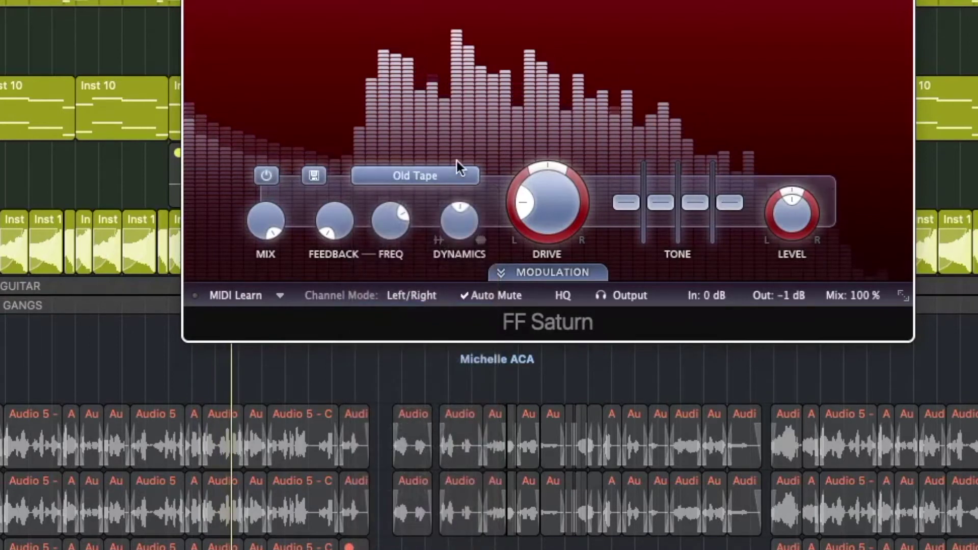
click(411, 174)
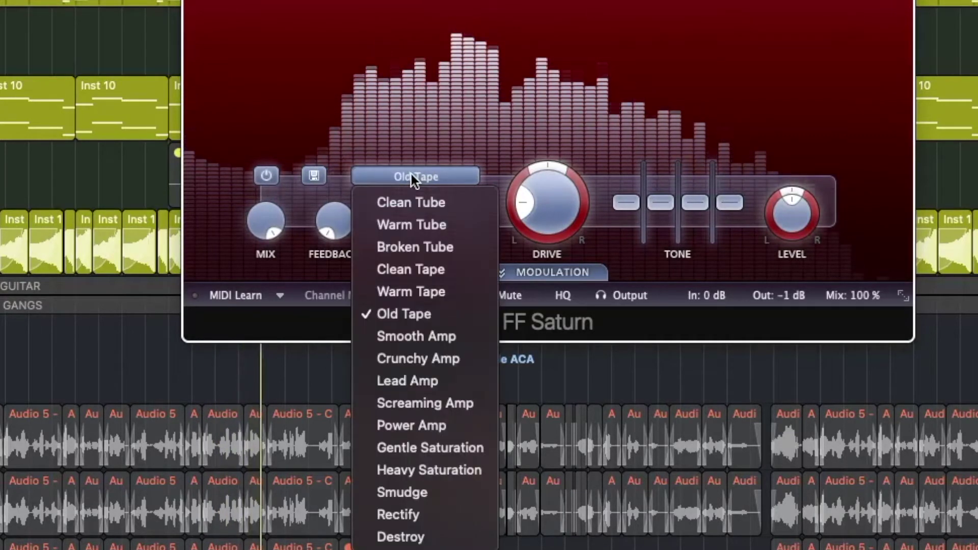
click(402, 378)
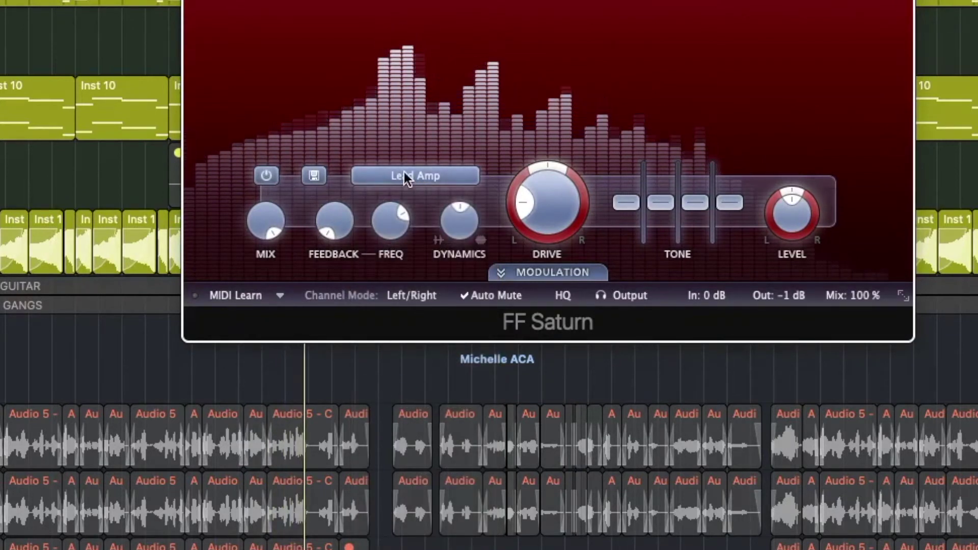
click(449, 180)
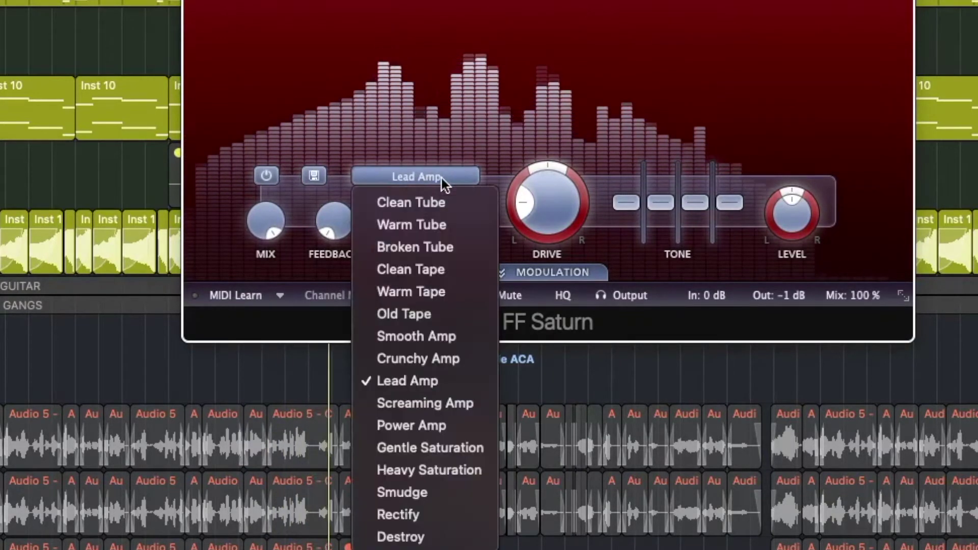
click(426, 403)
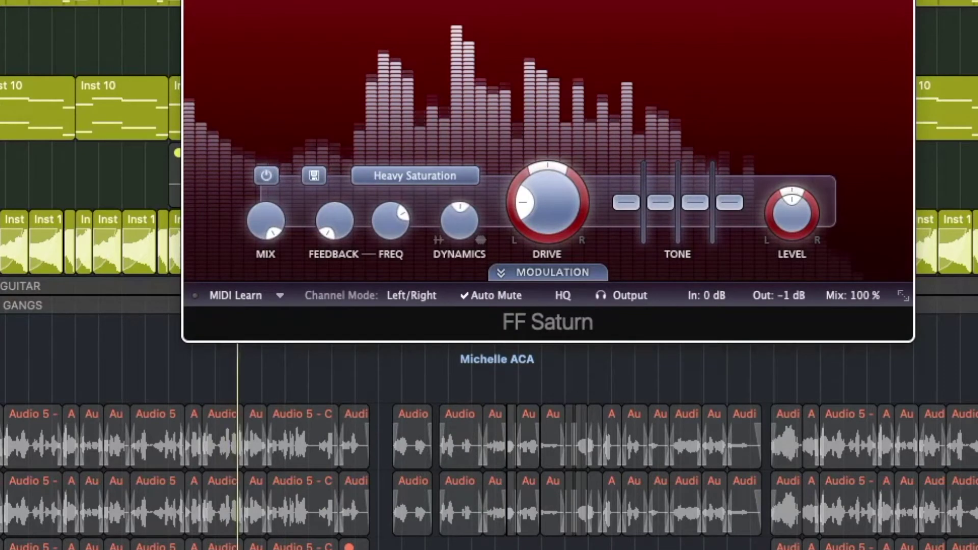
Step: Set the piano Saturn's distortion style to Destroy and play the soloed PIANO stack
click(415, 176)
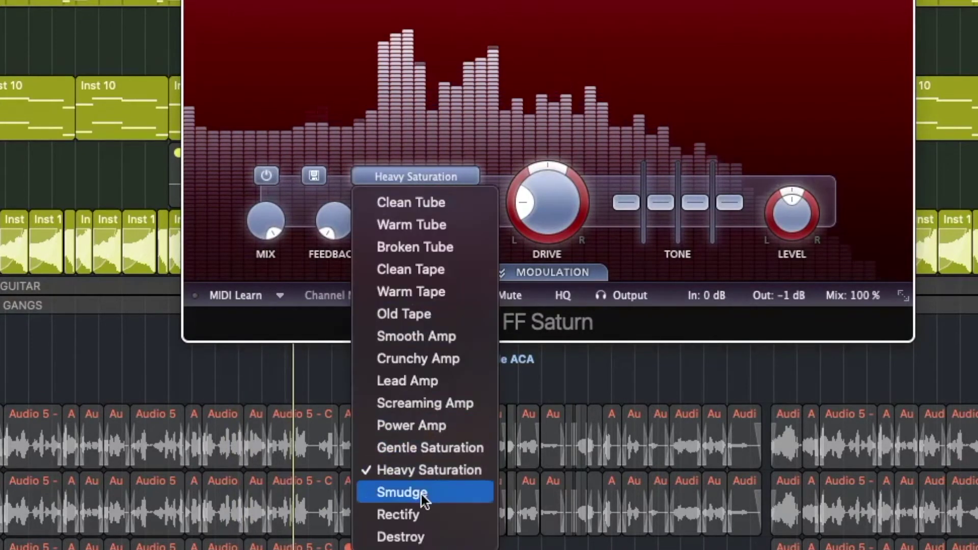
click(408, 514)
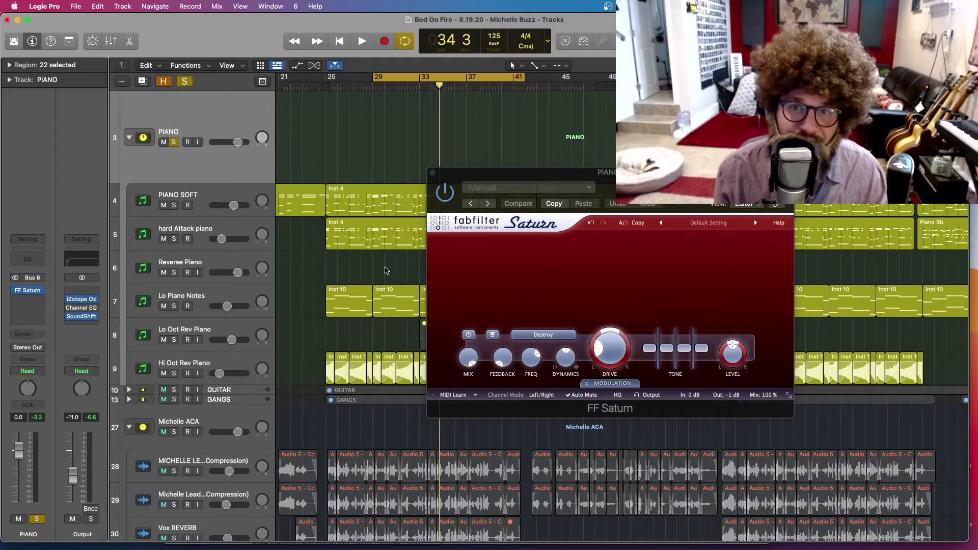
key(space)
mouse_move(599, 352)
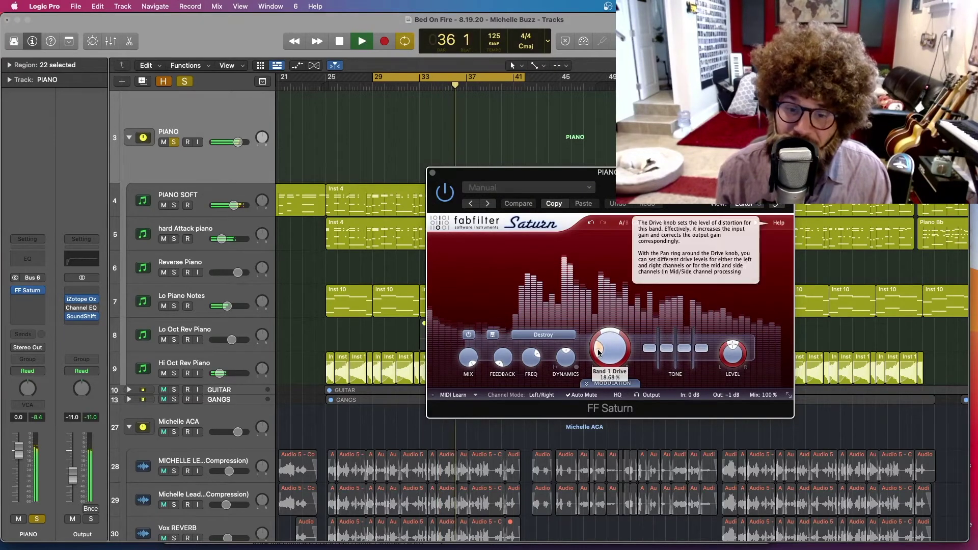
Step: Increase the drive on the PIANO stack's Saturn, and adjust its feedback amount and feedback frequency
drag(599, 352, 620, 303)
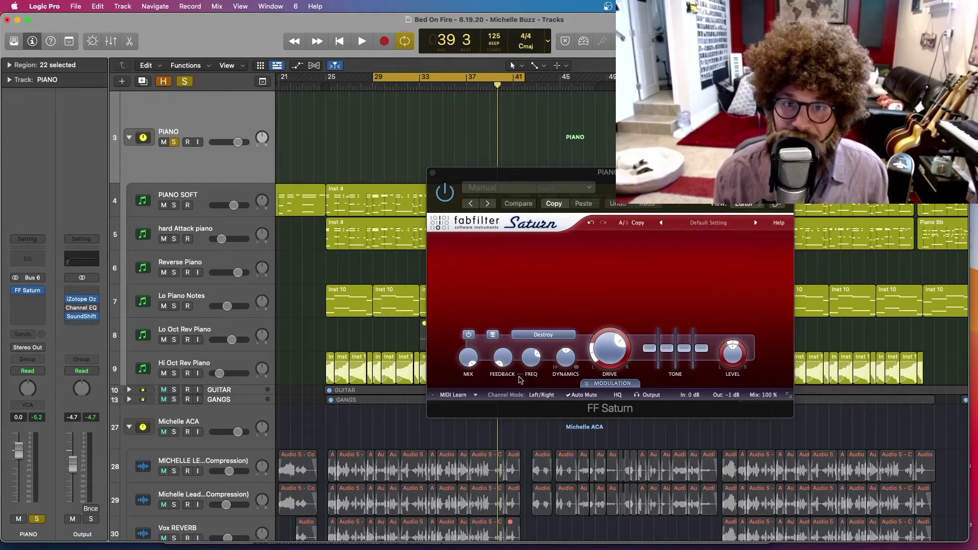
drag(520, 379, 421, 358)
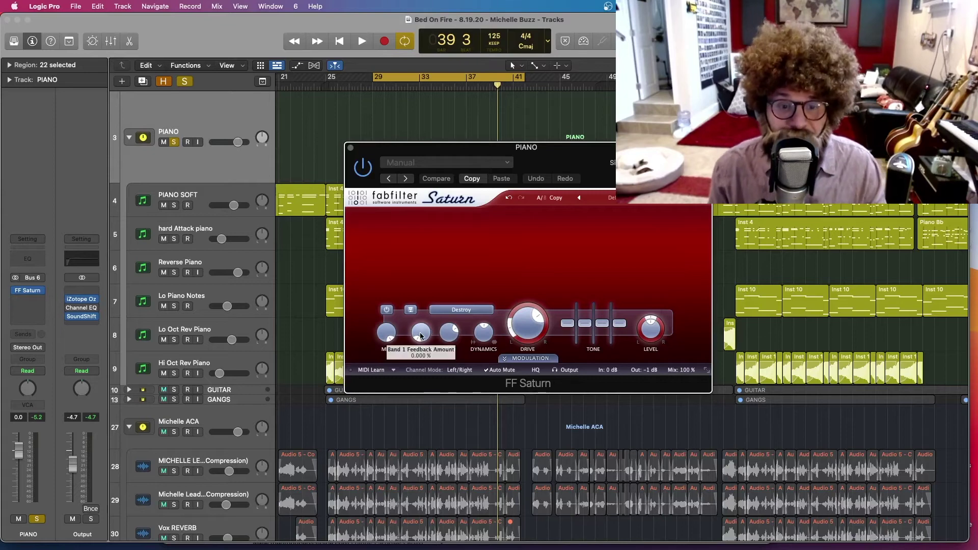
mouse_move(447, 336)
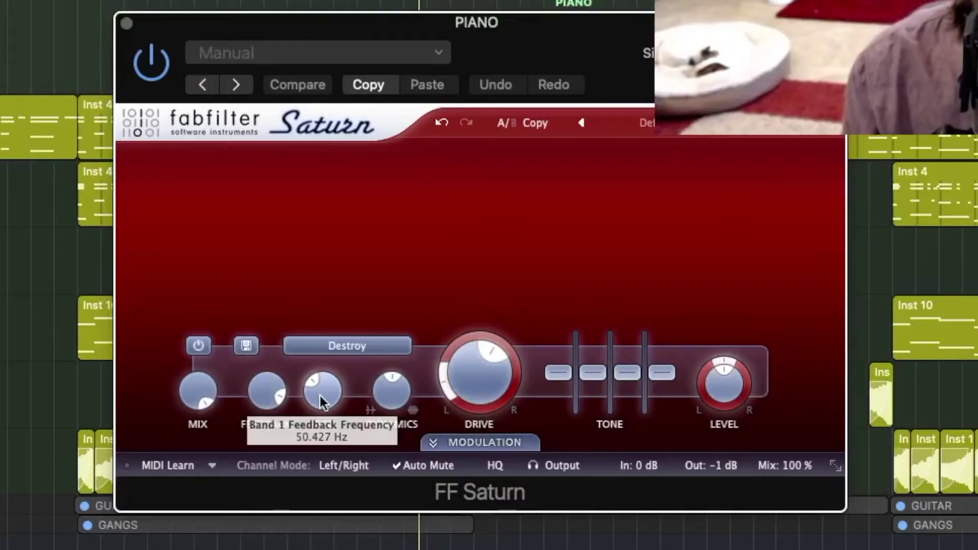
drag(324, 402, 324, 326)
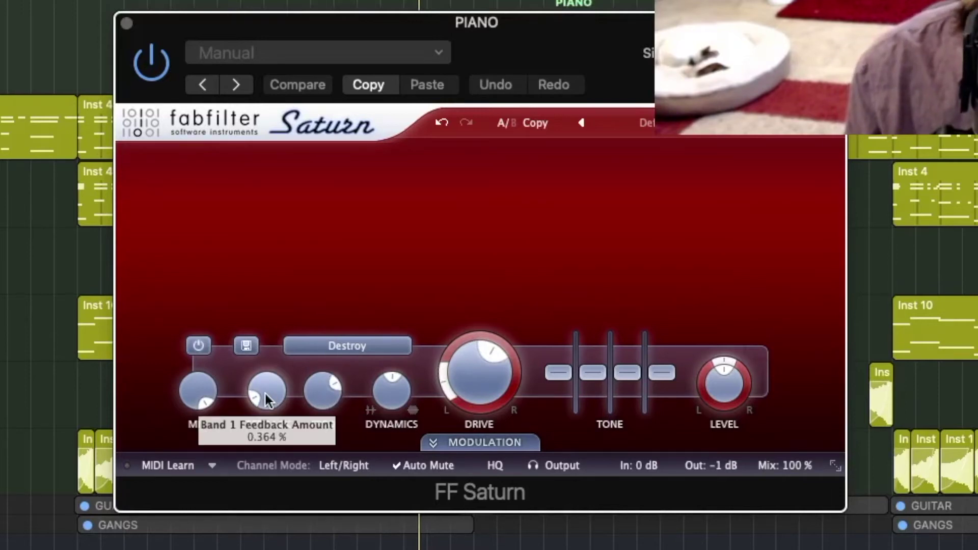
drag(265, 395, 262, 355)
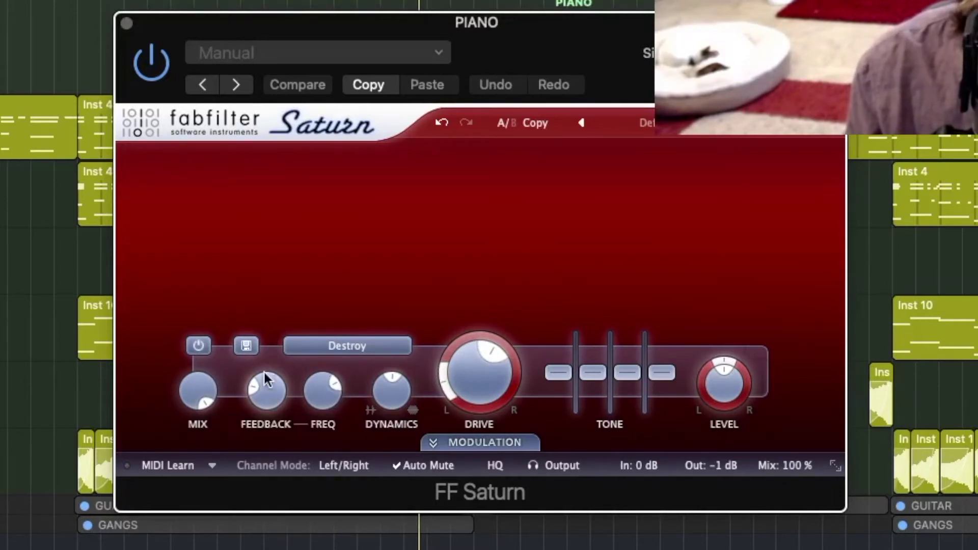
drag(264, 371, 271, 268)
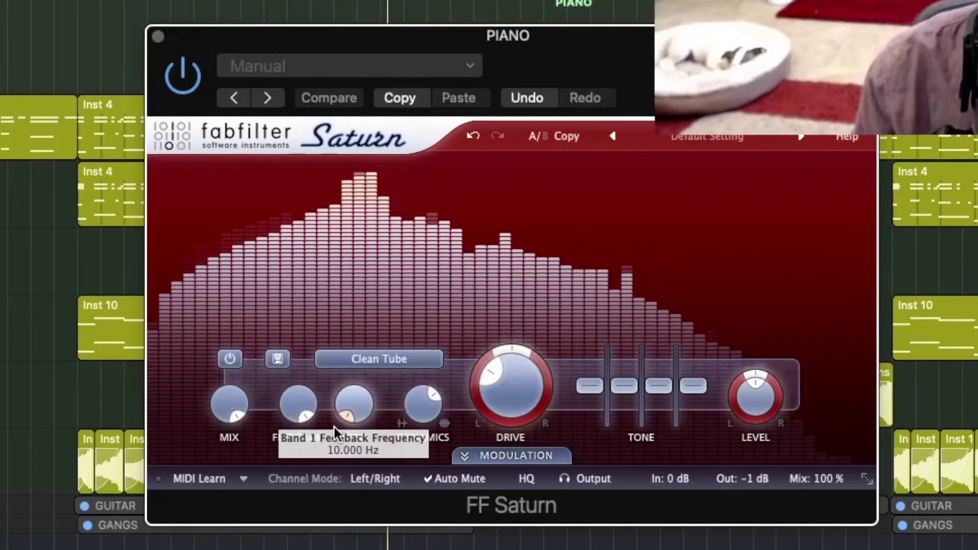
drag(334, 407, 376, 416)
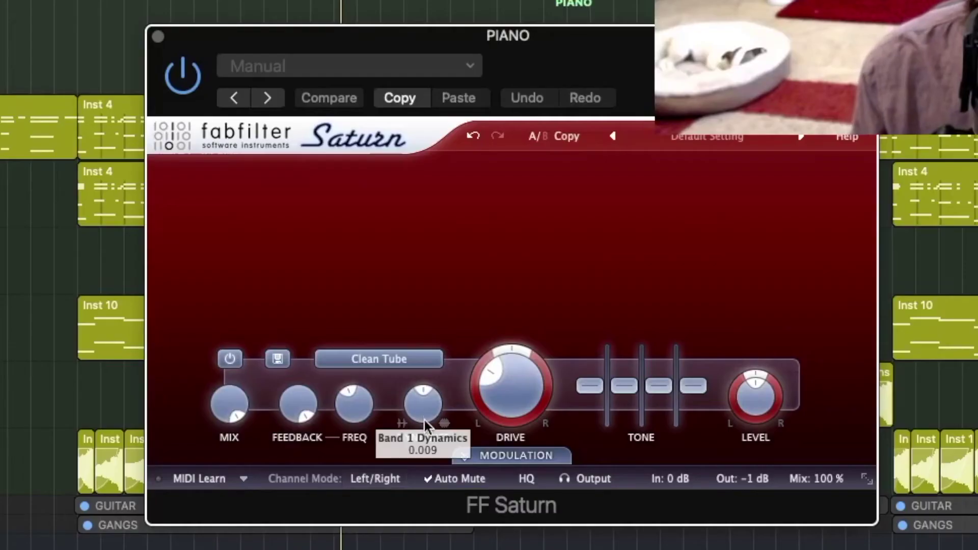
Step: Sweep the piano Saturn's dynamics knob up to maximum and readjust it
drag(417, 413, 418, 380)
drag(421, 330, 417, 242)
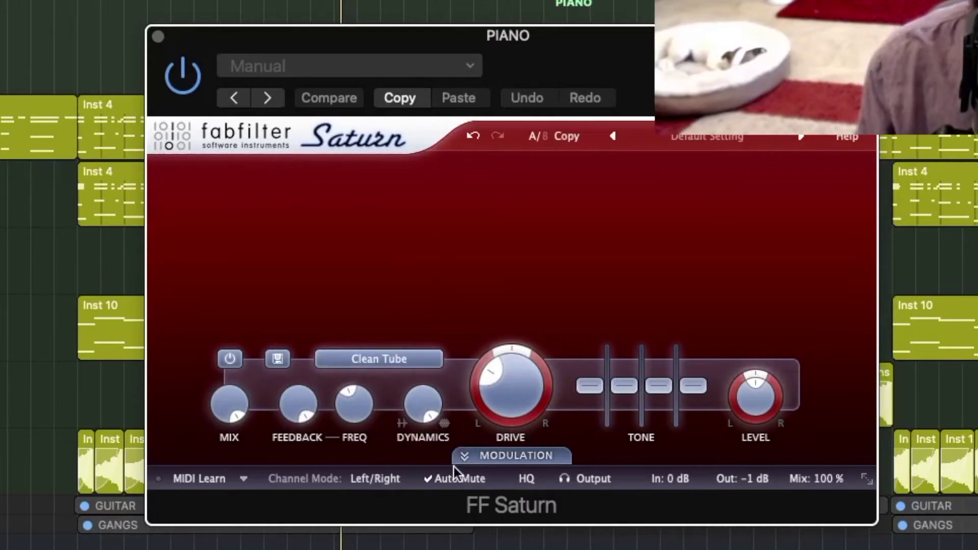
drag(423, 405, 397, 388)
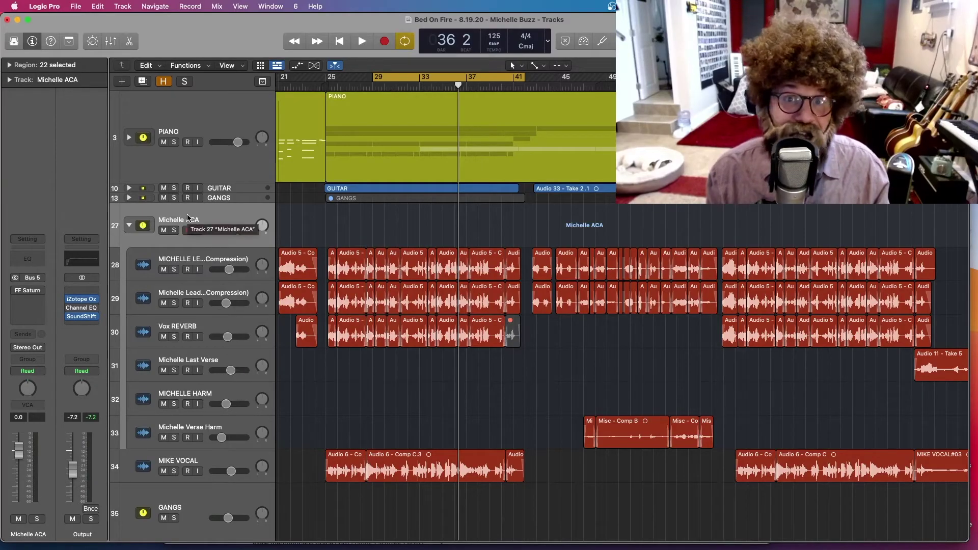
Step: Open Saturn on the lead vocal stack and raise the Bass and Mid tone sliders to maximum
click(27, 291)
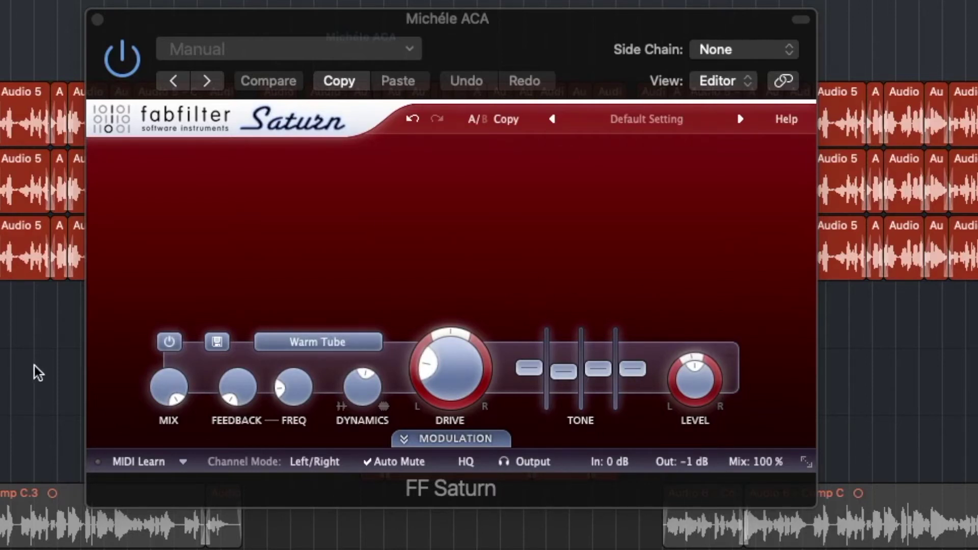
mouse_move(524, 377)
drag(523, 376, 542, 299)
mouse_move(567, 374)
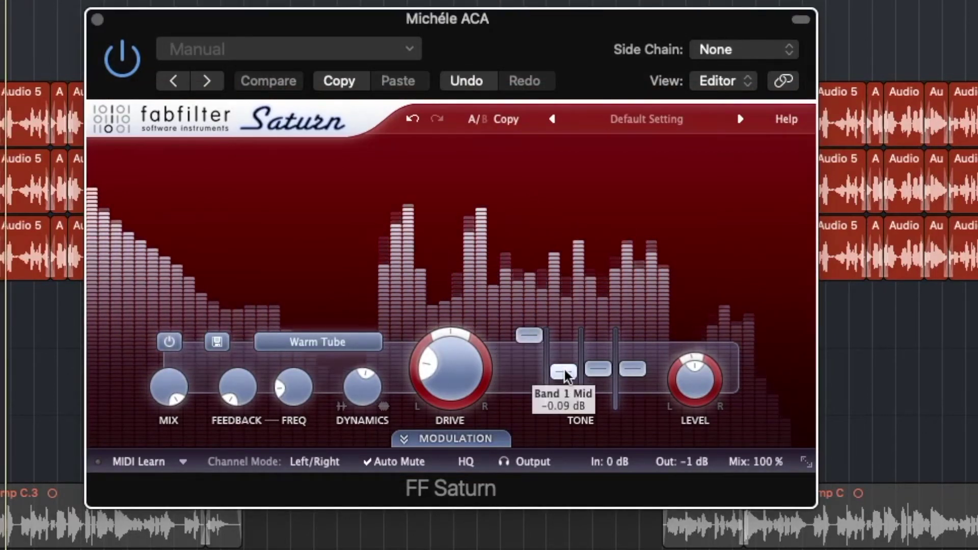
drag(566, 374, 567, 284)
Step: Raise the vocal Saturn's Treble and Presence tone sliders to maximum, and stop playback
mouse_move(604, 377)
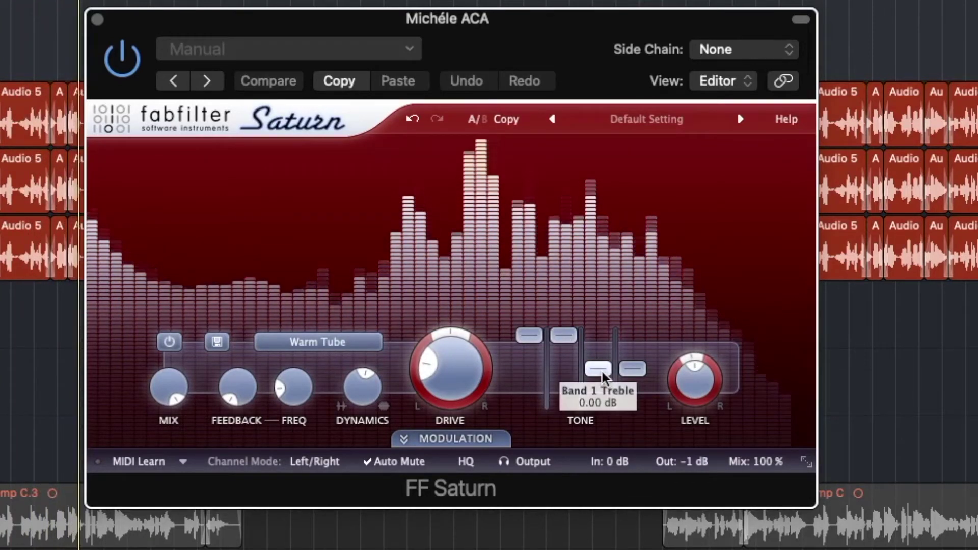
drag(604, 377, 607, 297)
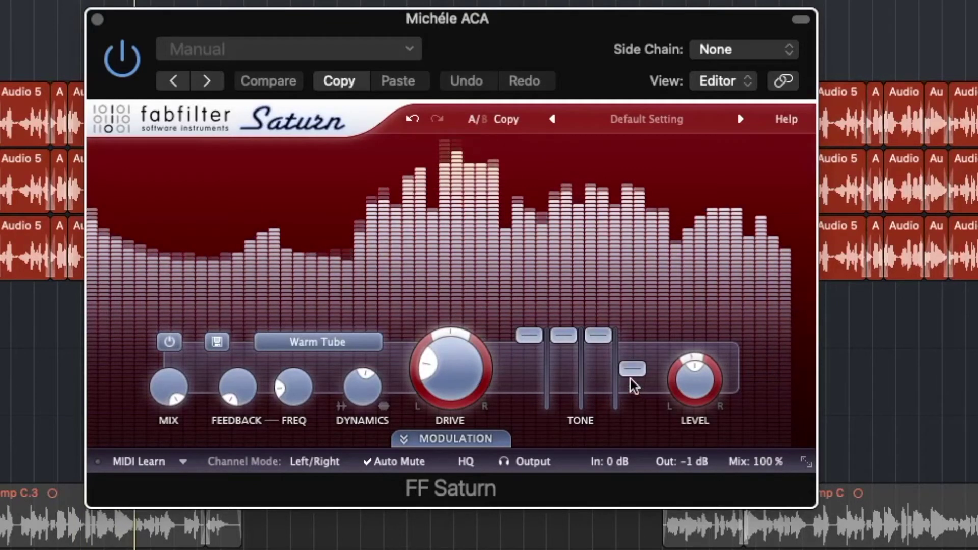
mouse_move(631, 370)
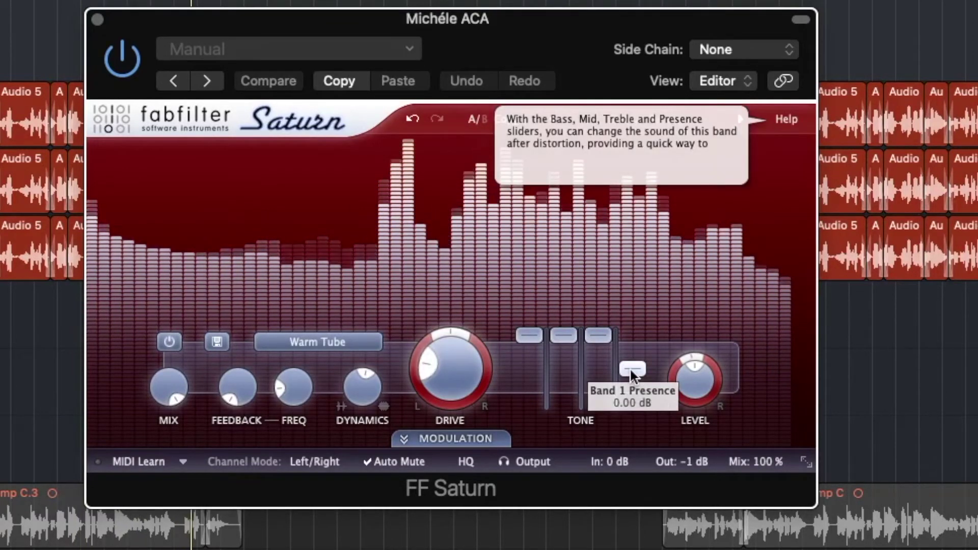
drag(632, 368, 640, 202)
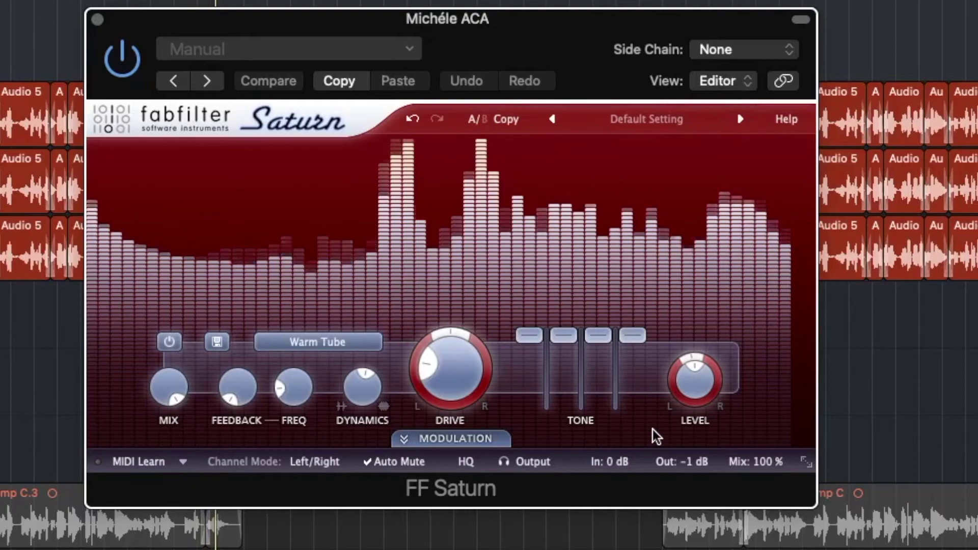
key(space)
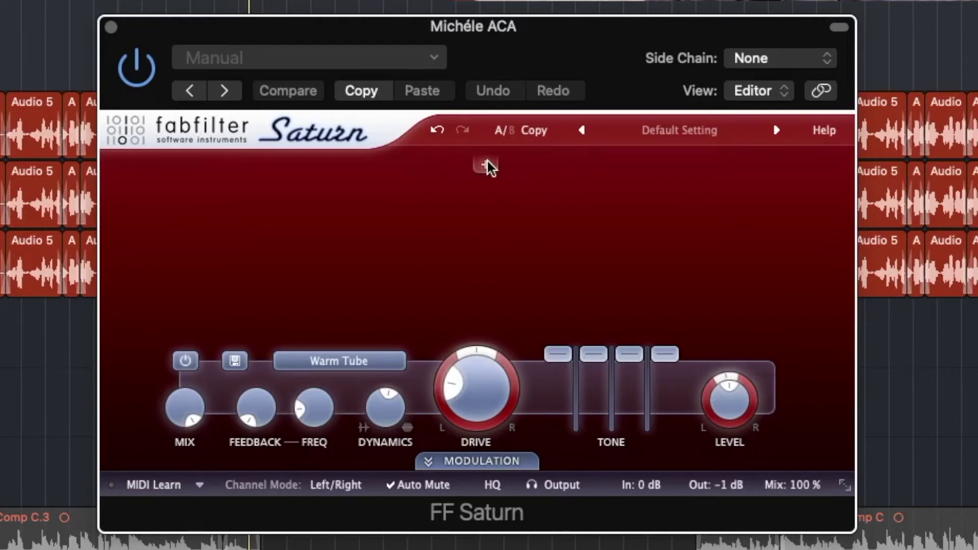
Step: Split the vocal Saturn's spectrum into four frequency bands by adding three crossovers
click(586, 165)
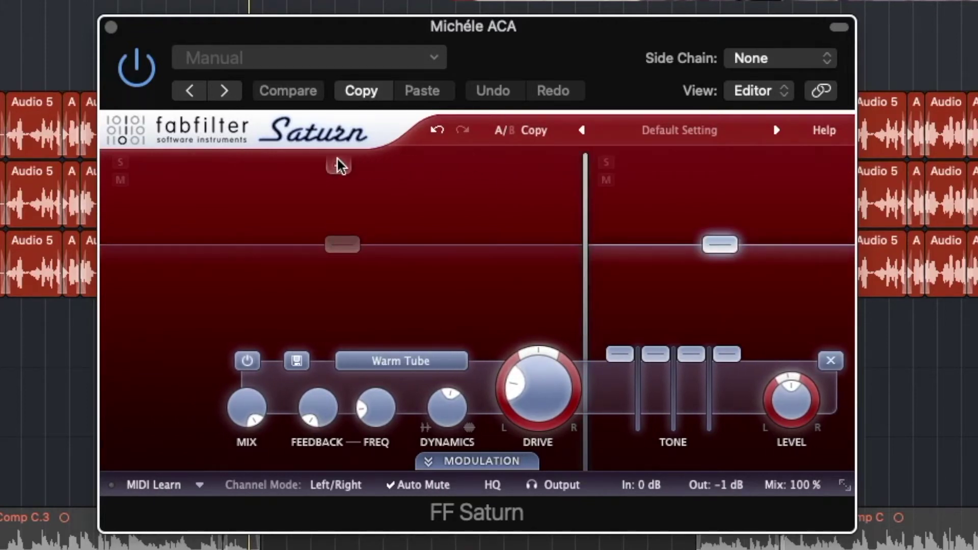
click(338, 164)
click(221, 166)
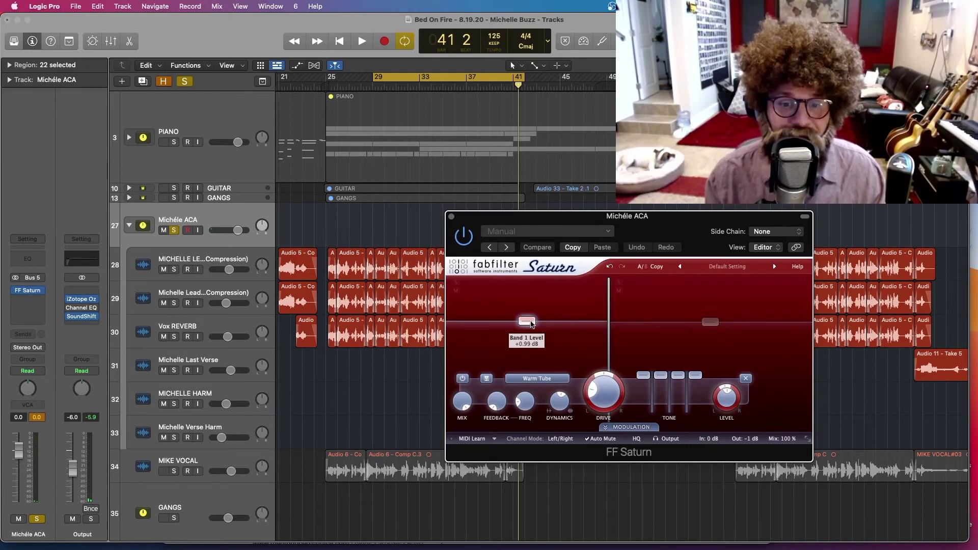
Step: Play the vocal stack while adjusting the low band's level, lowering the high band to about -29 dB, and shifting the crossover between them
drag(529, 324, 529, 353)
key(space)
drag(532, 352, 530, 328)
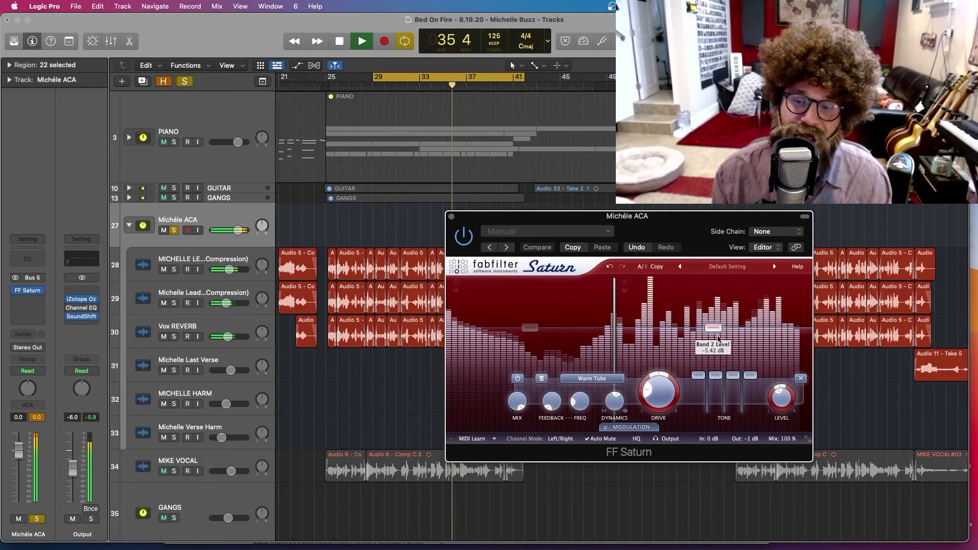
drag(717, 330, 715, 371)
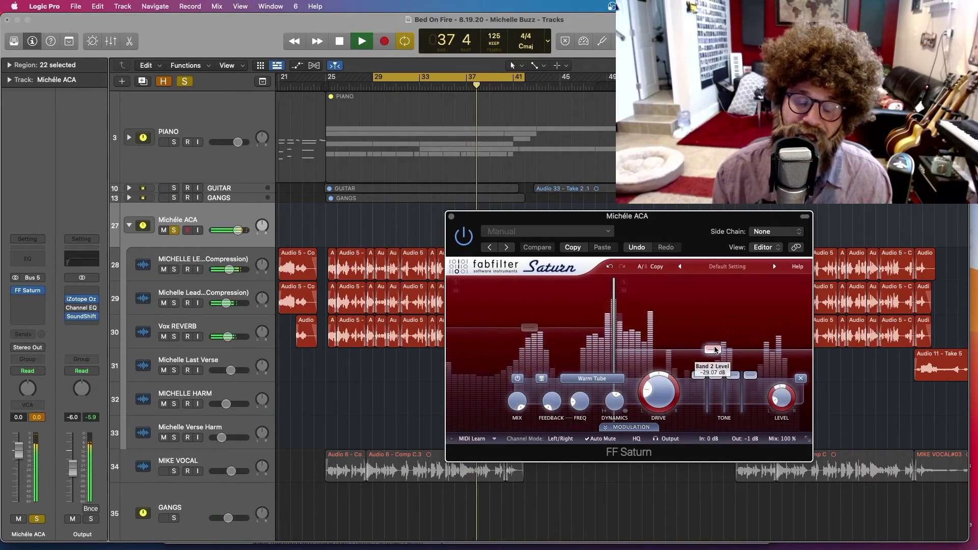
drag(613, 305, 634, 313)
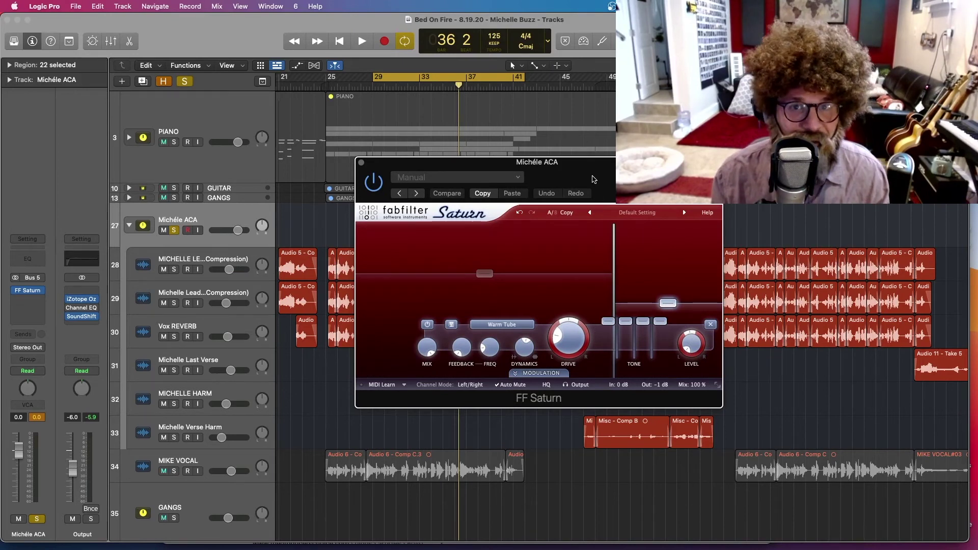
Step: Show the vocal Saturn's modulation section, add an XLFO source, and pull a modulation connection from it toward the band's controls
click(540, 374)
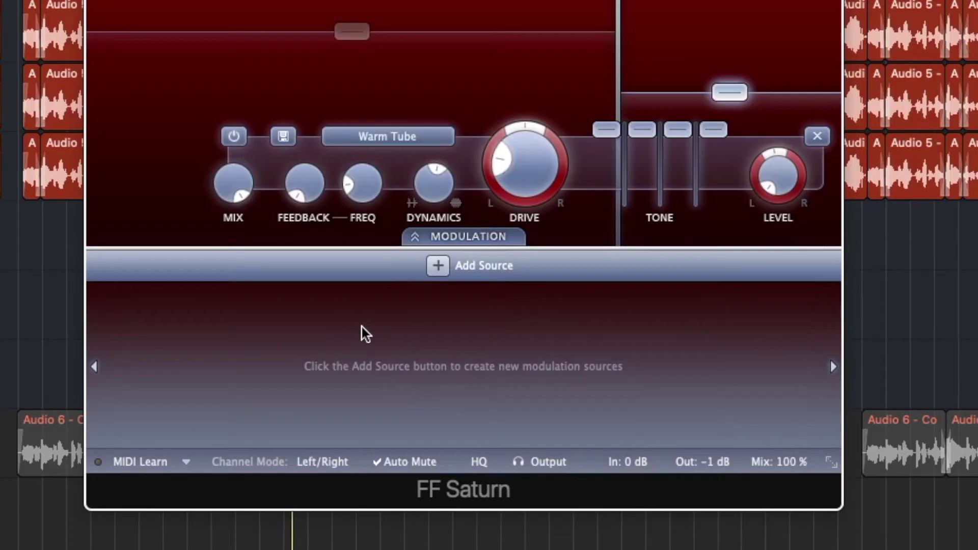
click(438, 266)
click(479, 314)
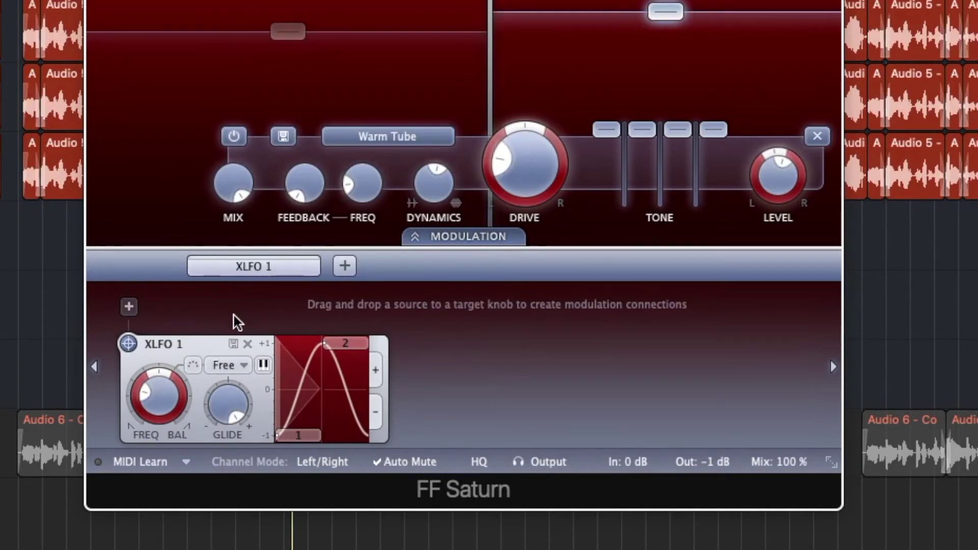
drag(128, 344, 384, 199)
drag(385, 198, 385, 199)
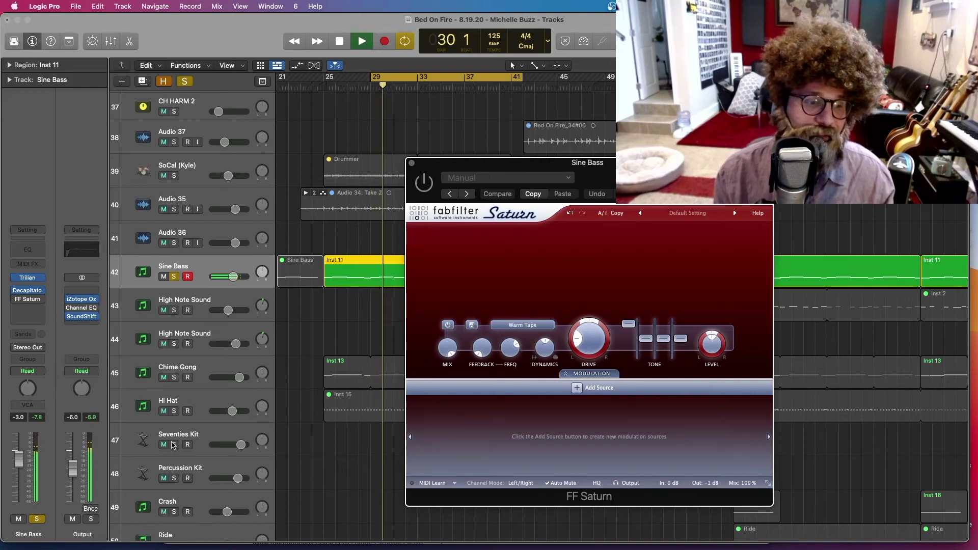
Step: Raise the Output channel fader to -2.6 dB while the Sine Bass track plays
drag(70, 463, 70, 452)
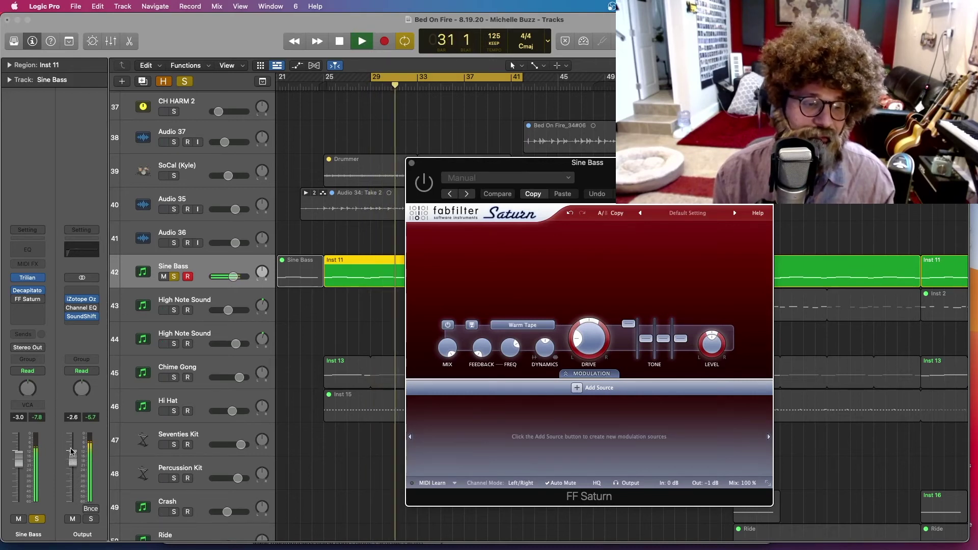
click(385, 296)
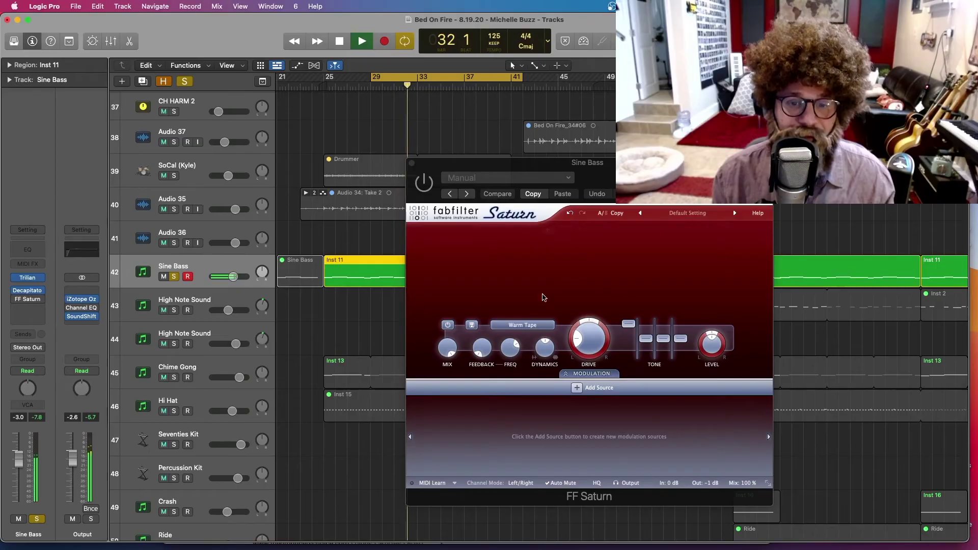
Step: Add an XLFO modulation source in the Sine Bass Saturn and route it to the Bass tone slider
click(596, 375)
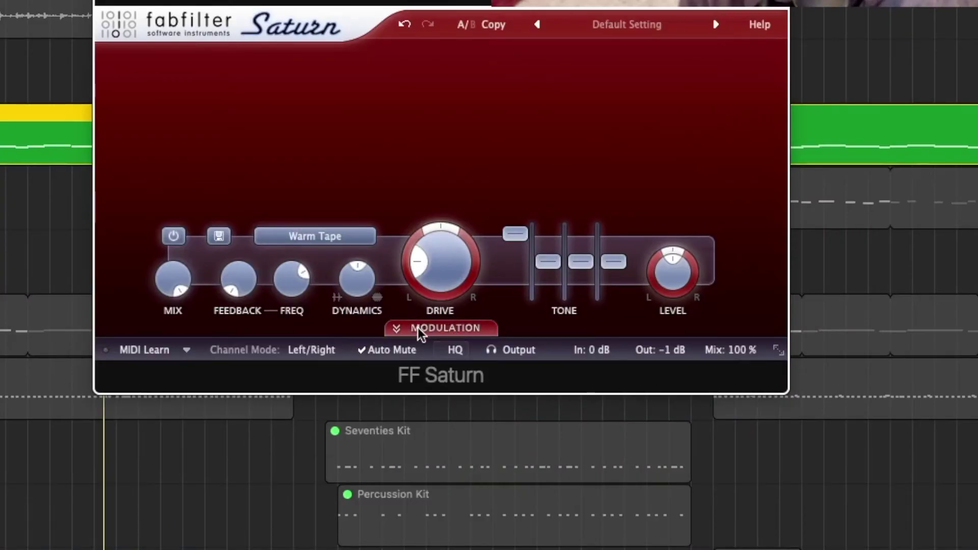
click(440, 329)
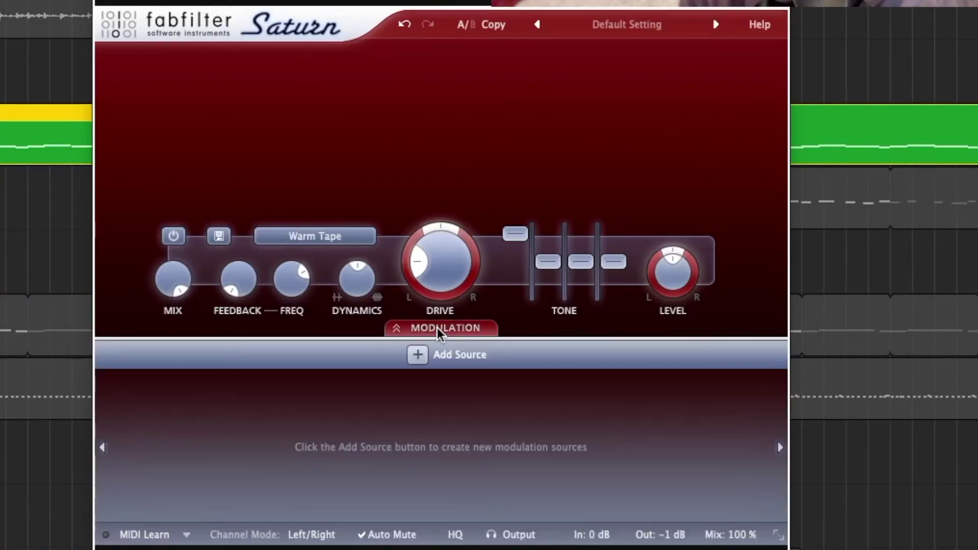
click(417, 356)
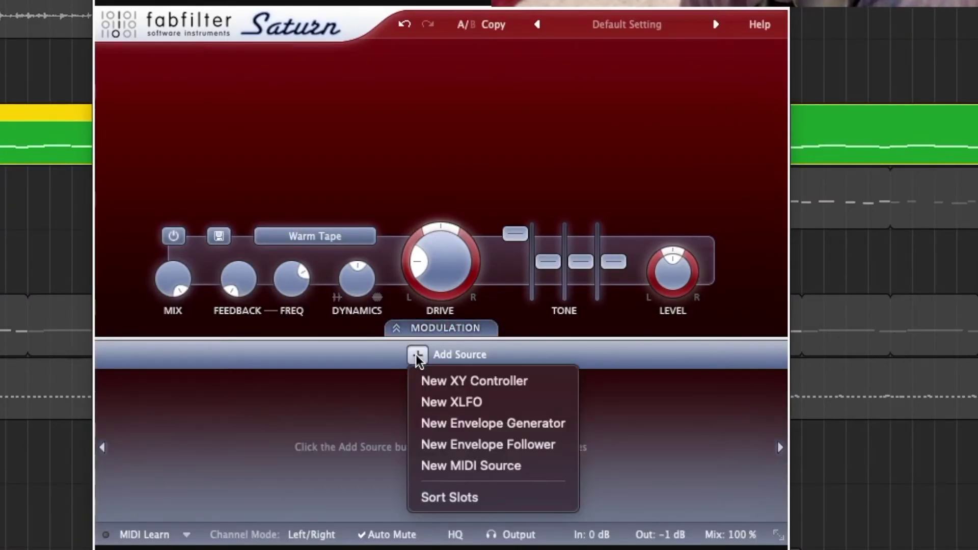
click(491, 402)
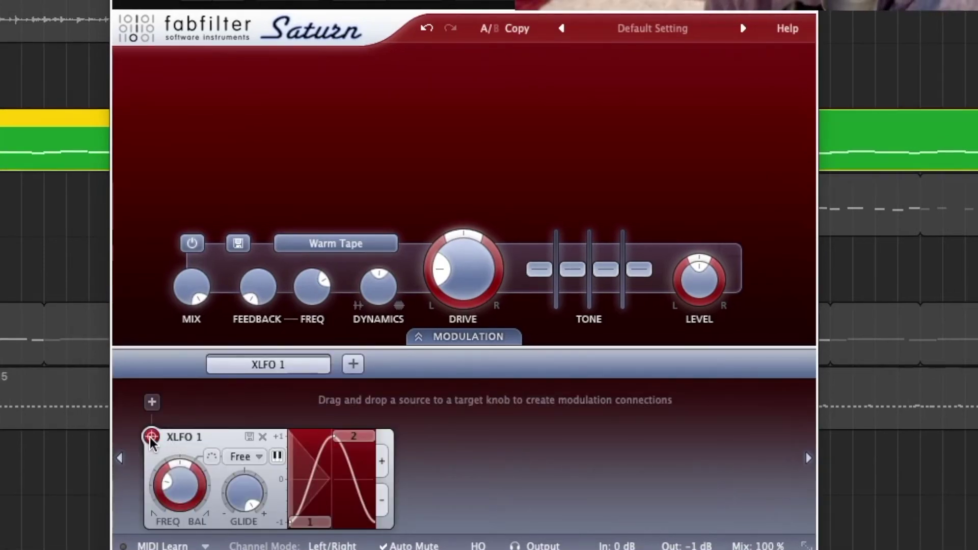
drag(150, 438, 152, 441)
drag(407, 365, 516, 290)
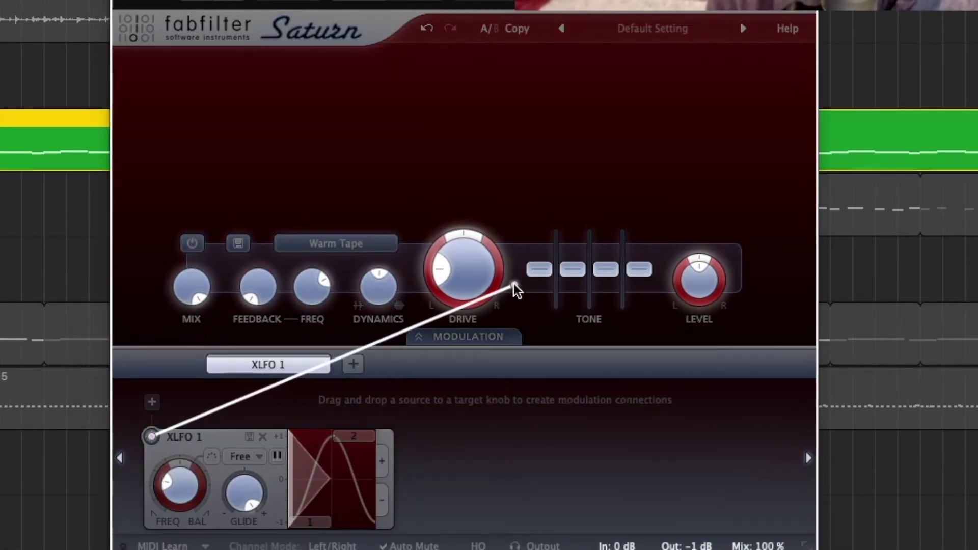
drag(545, 273, 540, 270)
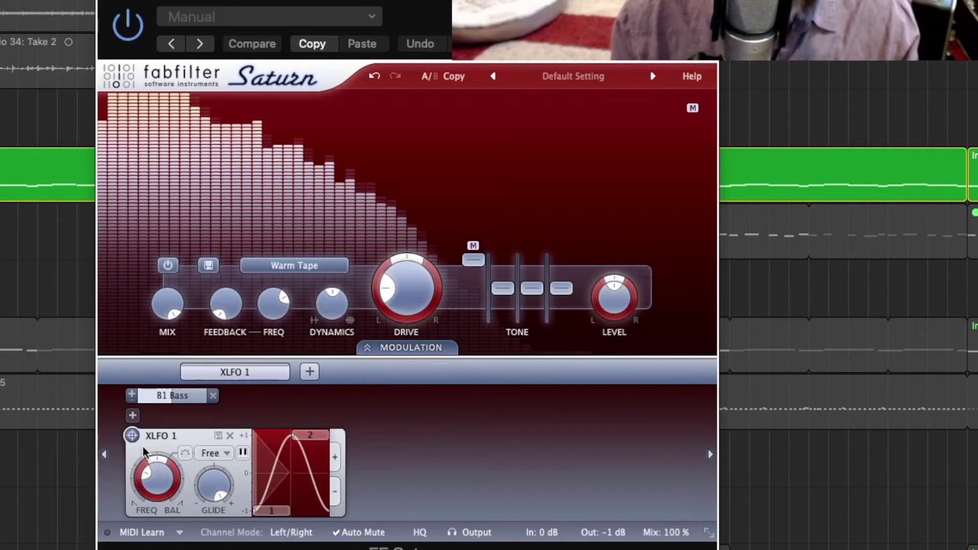
Step: Adjust the XLFO's frequency on the Sine Bass Saturn, and route it to the Mid and Treble tone sliders
drag(148, 474, 156, 435)
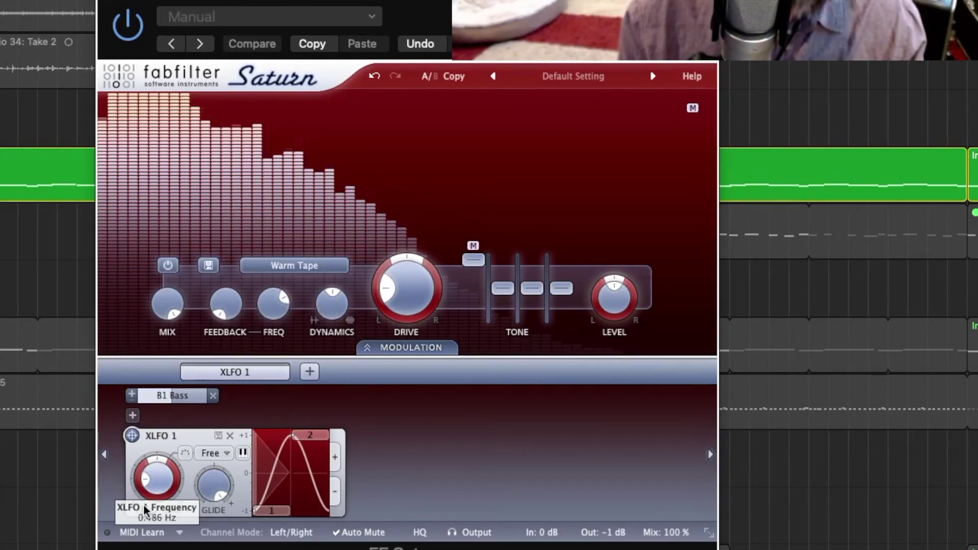
drag(132, 436, 535, 259)
double_click(532, 260)
drag(132, 436, 533, 289)
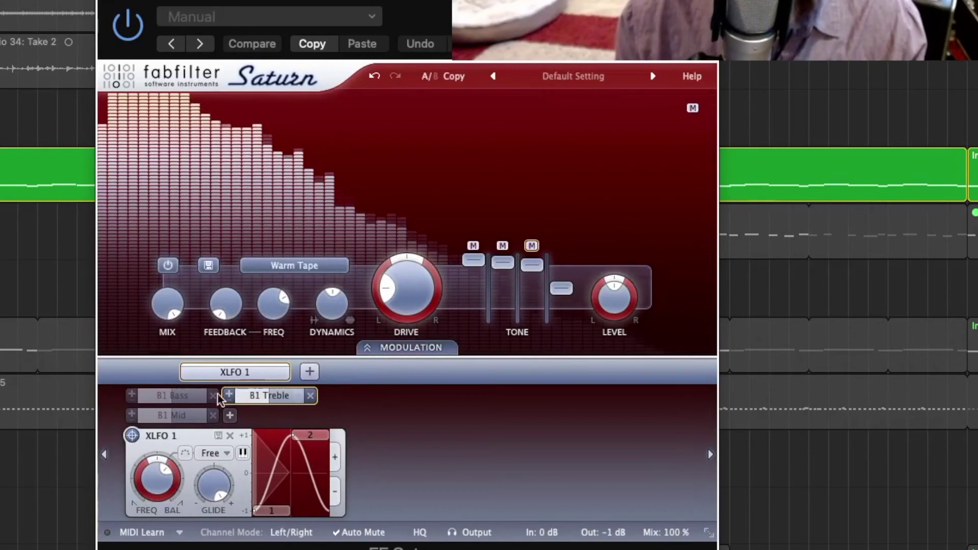
mouse_move(170, 412)
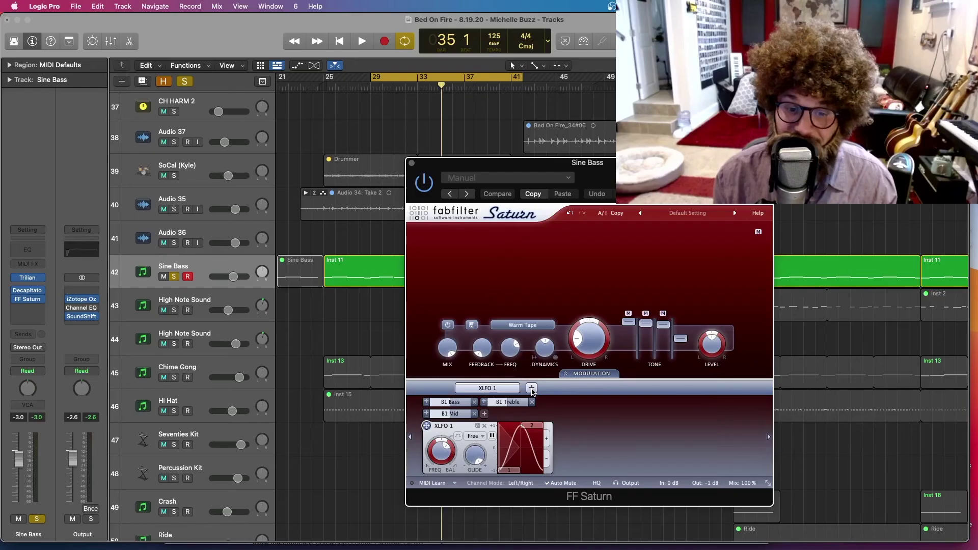
Step: Add an EG modulation source in the Sine Bass Saturn, and take the Sine Bass track out of solo
click(309, 371)
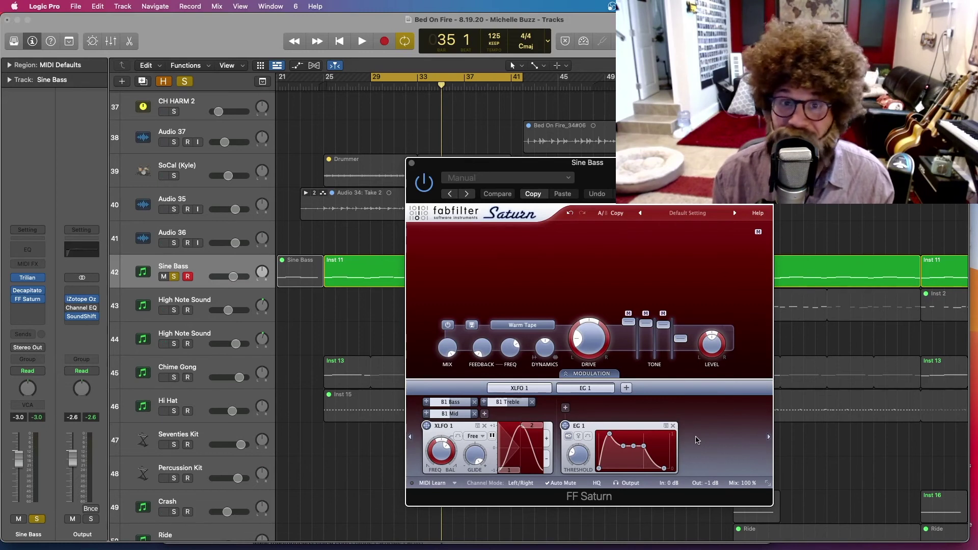
key(super+w)
key(s)
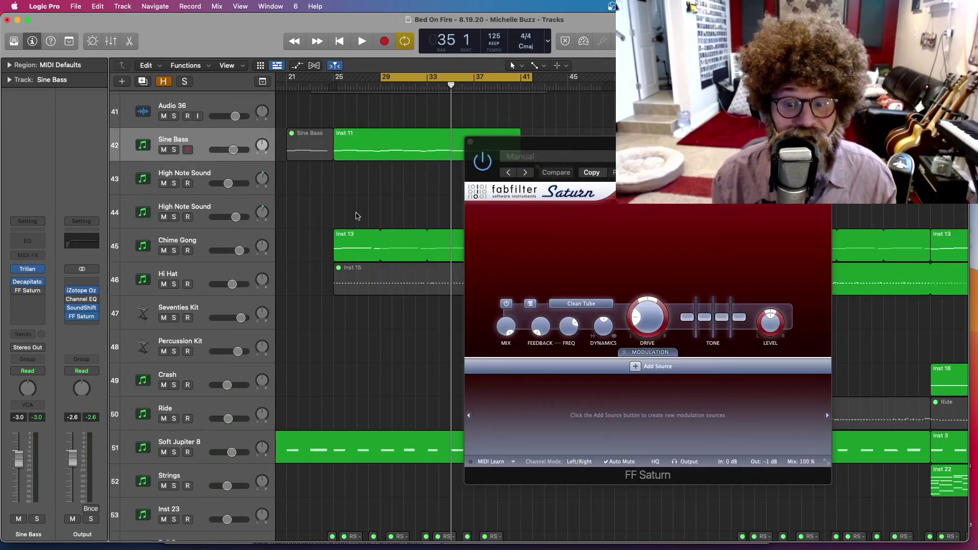
Step: Play the full mix and set the distortion style of the Output channel's Saturn to Destroy
key(space)
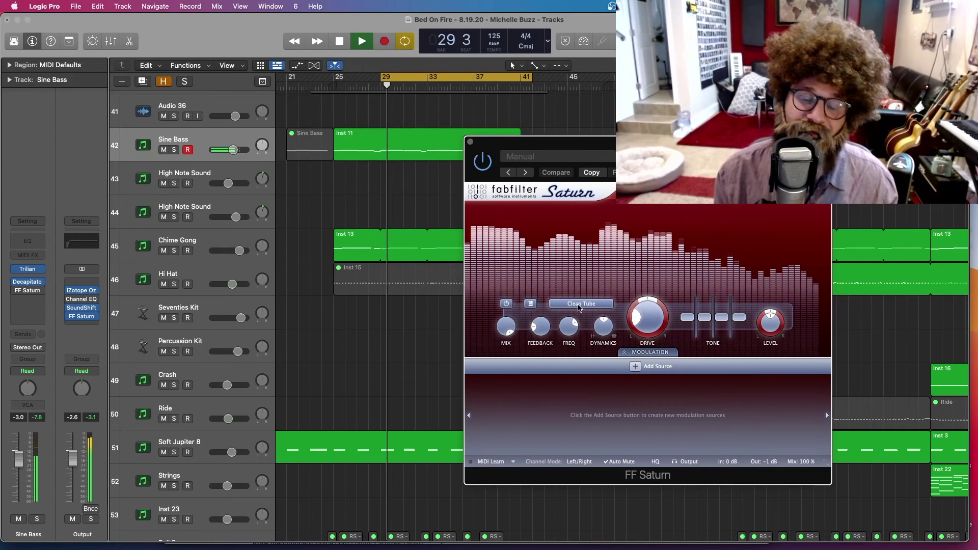
click(580, 303)
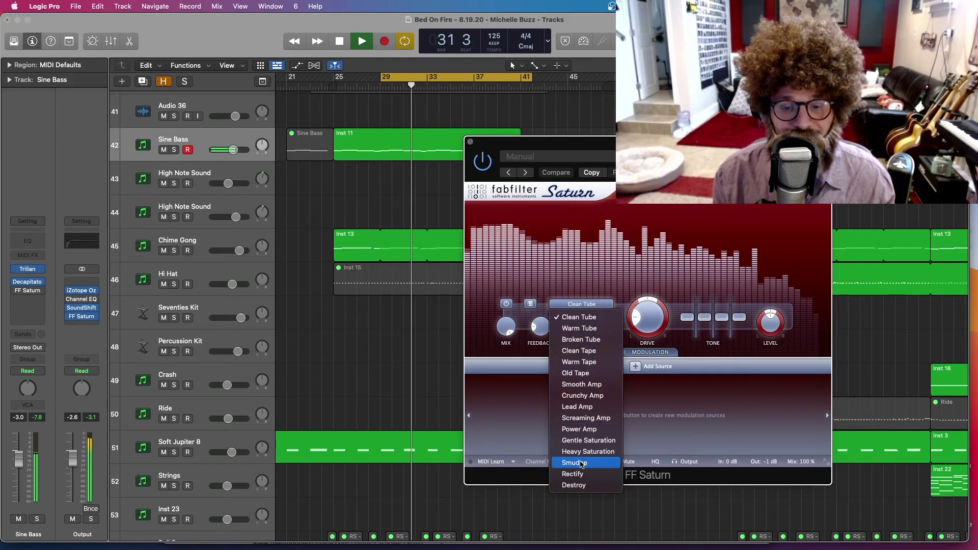
click(576, 485)
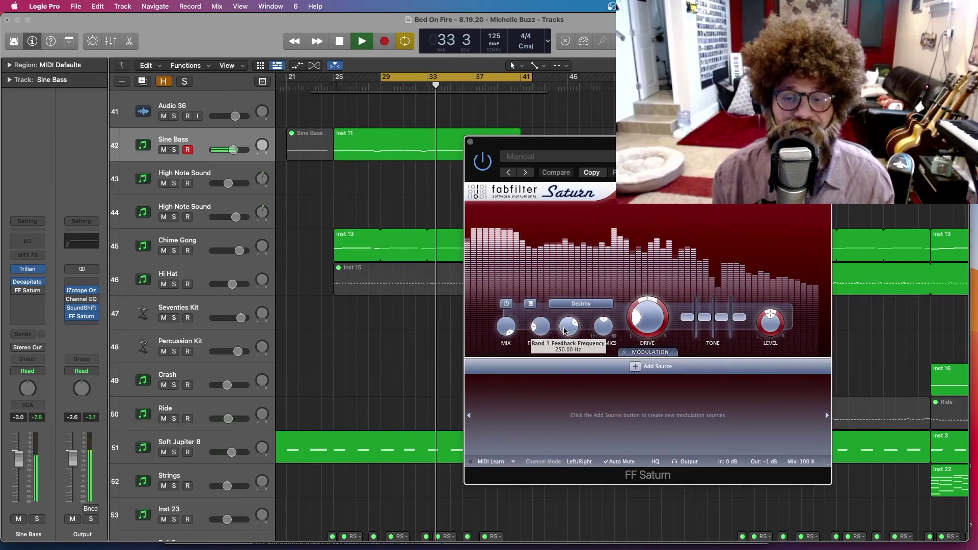
Step: Raise the Output Saturn's feedback amount to about 77.6% and turn up its feedback frequency
mouse_move(538, 315)
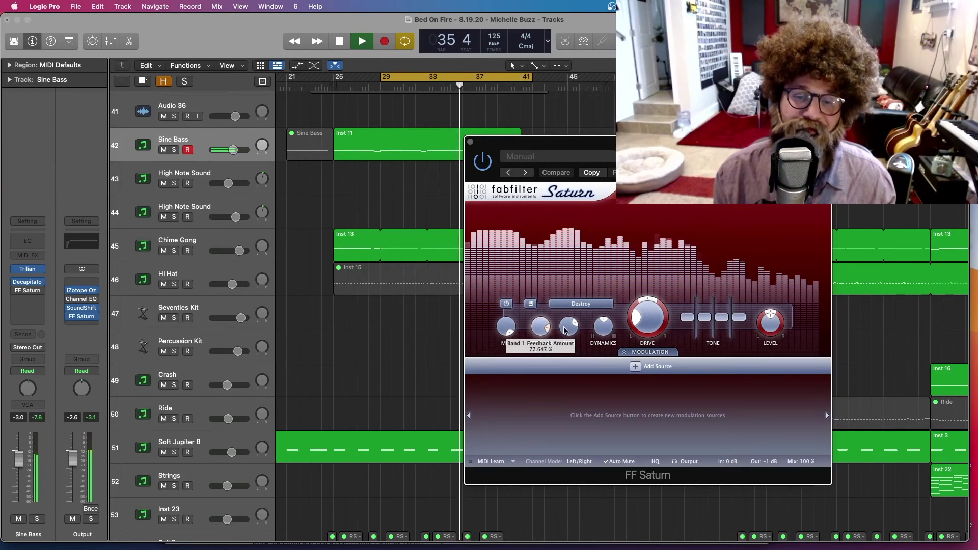
mouse_move(576, 330)
drag(576, 330, 582, 302)
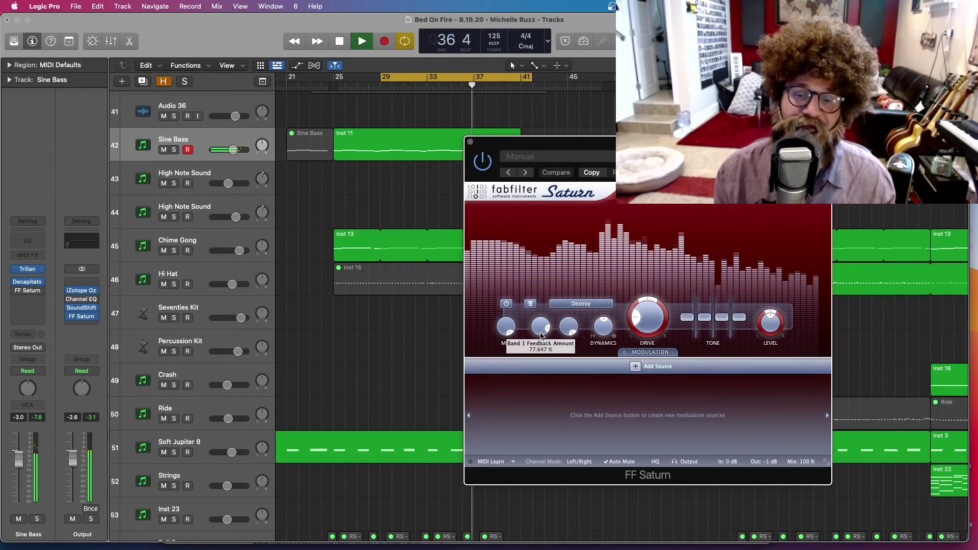
Step: Raise all four tone sliders on the Output Saturn to the same height
drag(705, 316, 705, 300)
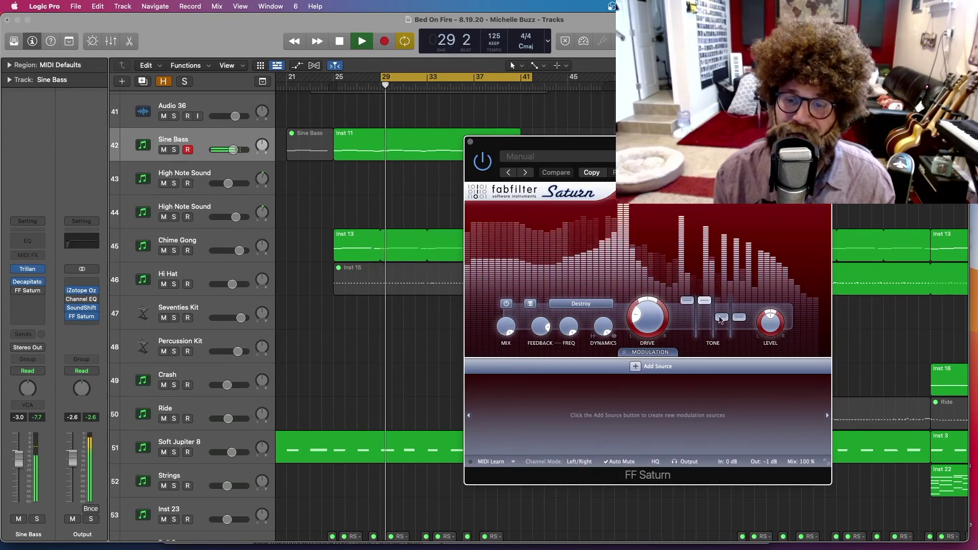
drag(722, 317, 739, 300)
Step: Sweep the Output Saturn's Drive pan fully right and back to about centre, and shift the Level pan to the left
mouse_move(639, 320)
mouse_down()
mouse_move(636, 331)
mouse_move(649, 306)
mouse_up()
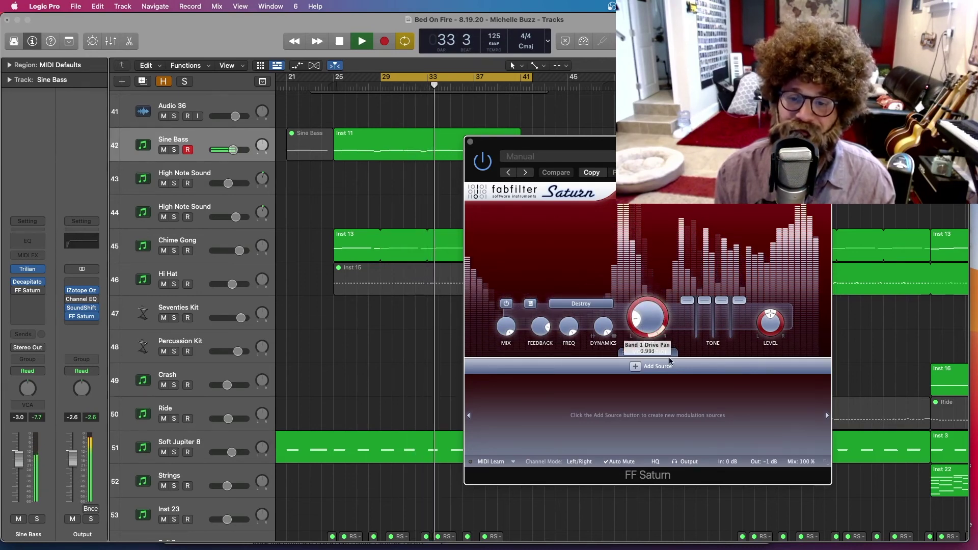
drag(670, 361, 644, 351)
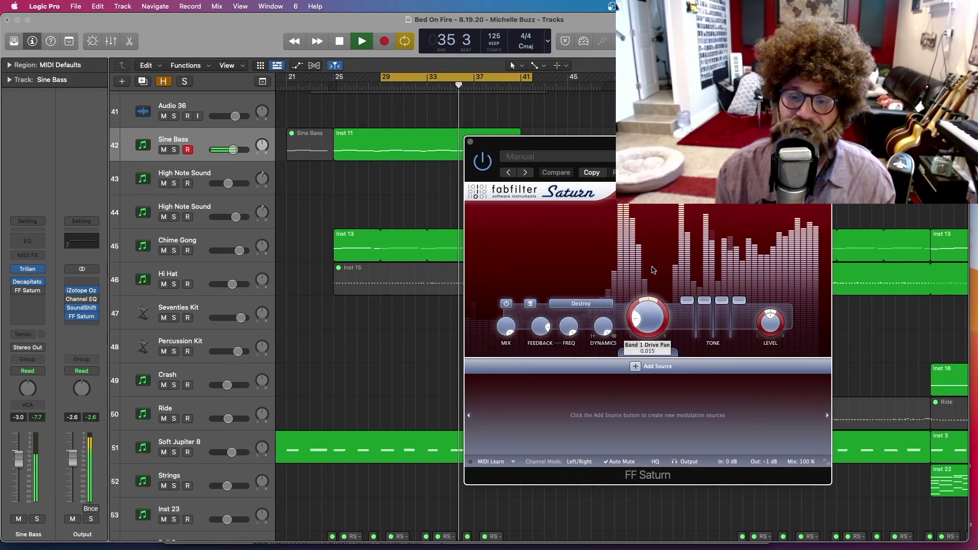
mouse_move(768, 306)
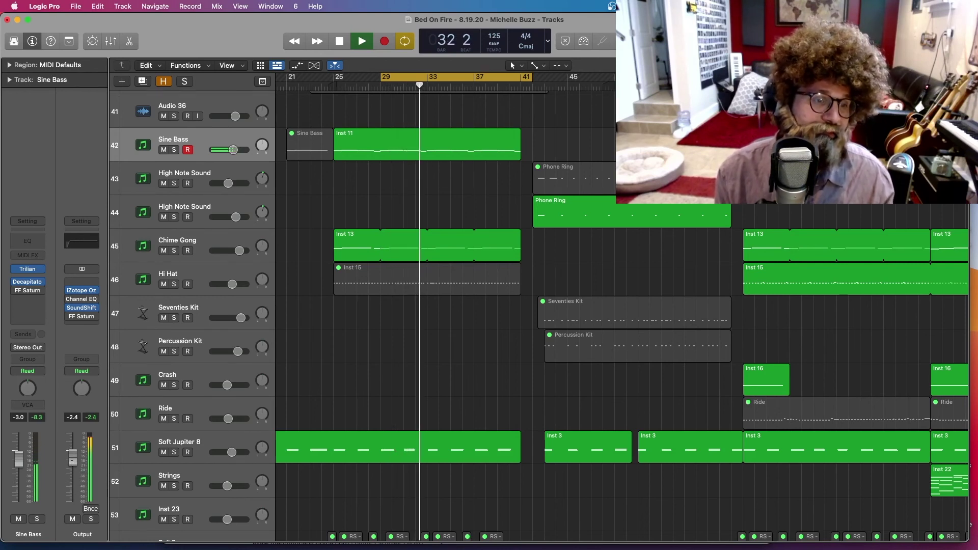
Step: Replay the looped section to compare the mix with the Output Saturn active and bypassed
key(space)
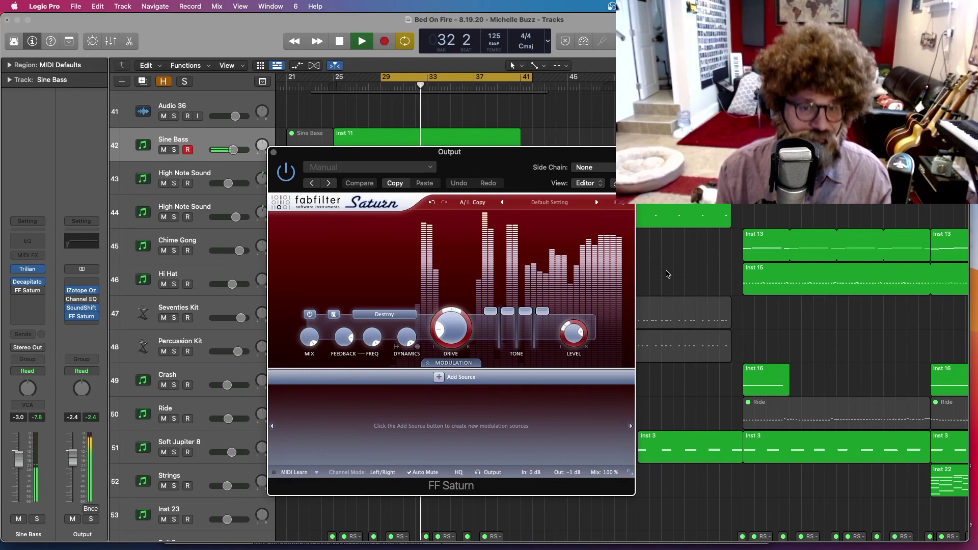
key(space)
key(space)
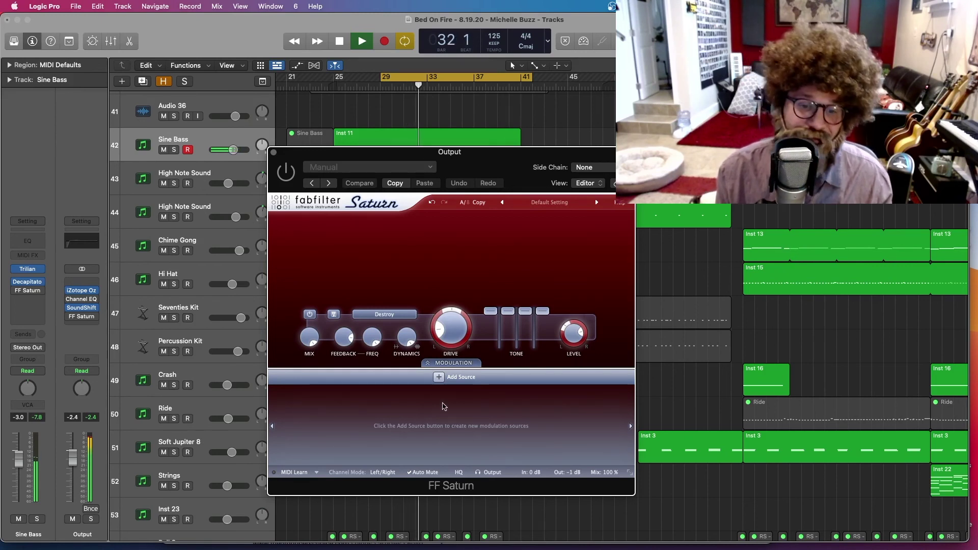
Step: Add an XLFO source in the Output Saturn, route it to the band's output Level and Drive, and adjust its frequency
click(439, 378)
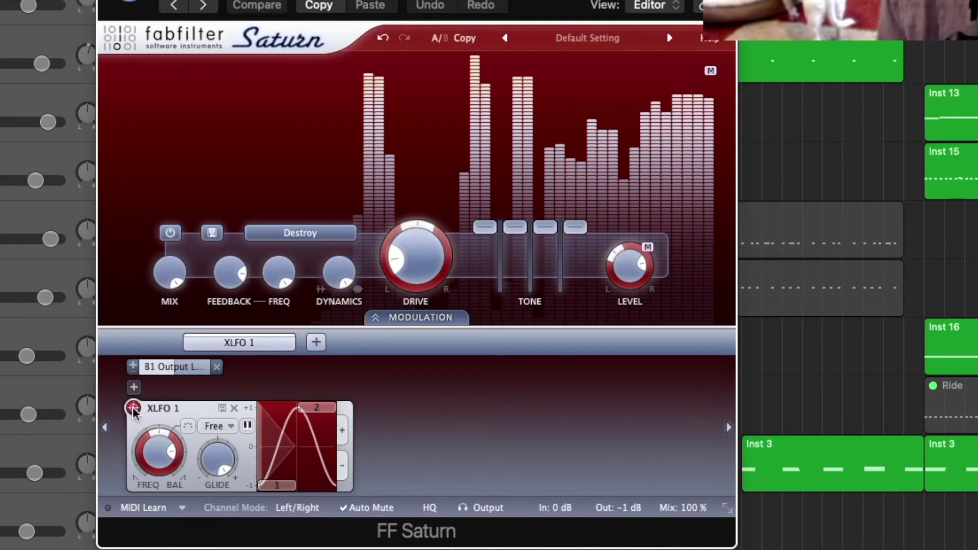
drag(290, 413, 452, 328)
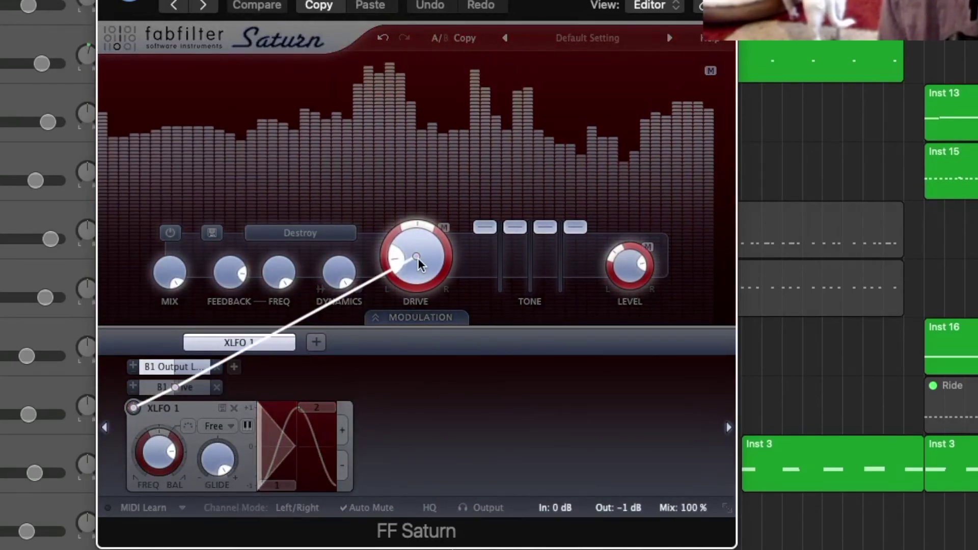
drag(418, 258, 417, 258)
mouse_move(165, 476)
mouse_down()
mouse_move(146, 530)
mouse_move(127, 549)
mouse_move(103, 525)
mouse_move(125, 494)
mouse_move(125, 476)
mouse_move(161, 437)
mouse_move(162, 459)
mouse_up()
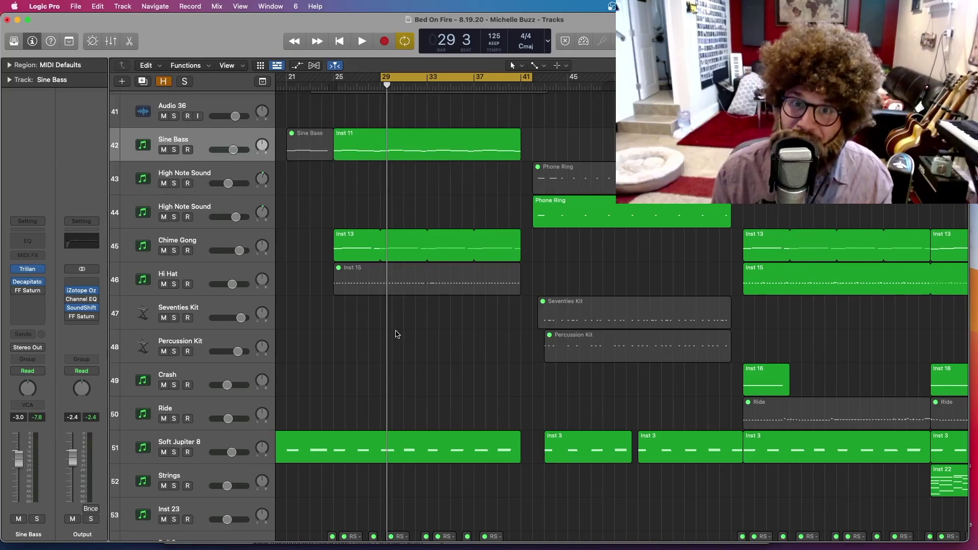
key(v)
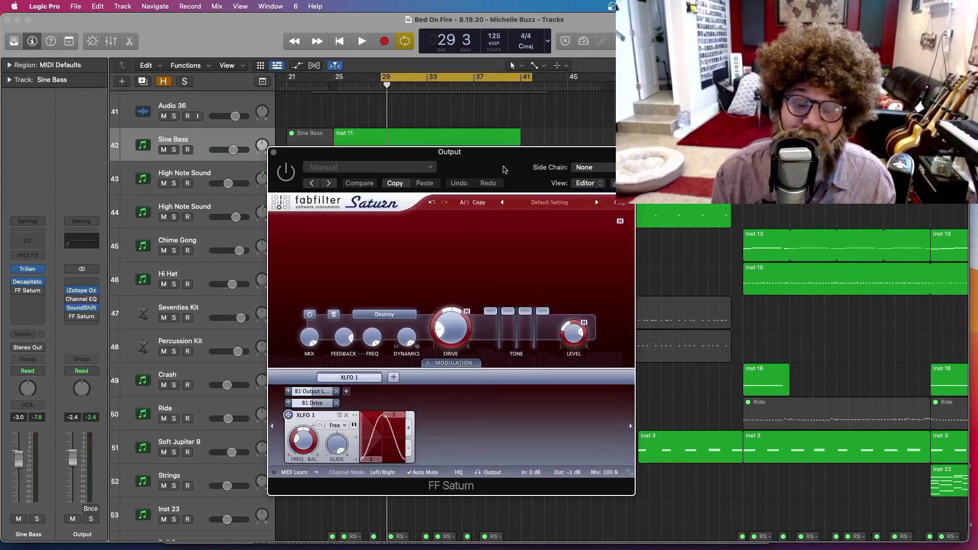